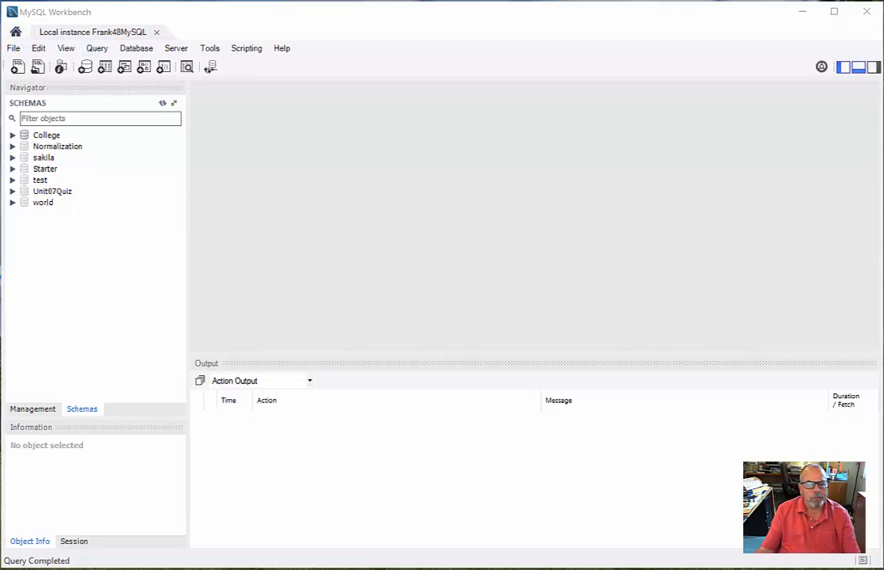
Create a new data model and rename its default schema to EmployeeDepartment.
{"action": "left_click", "coordinate": [17, 33]}
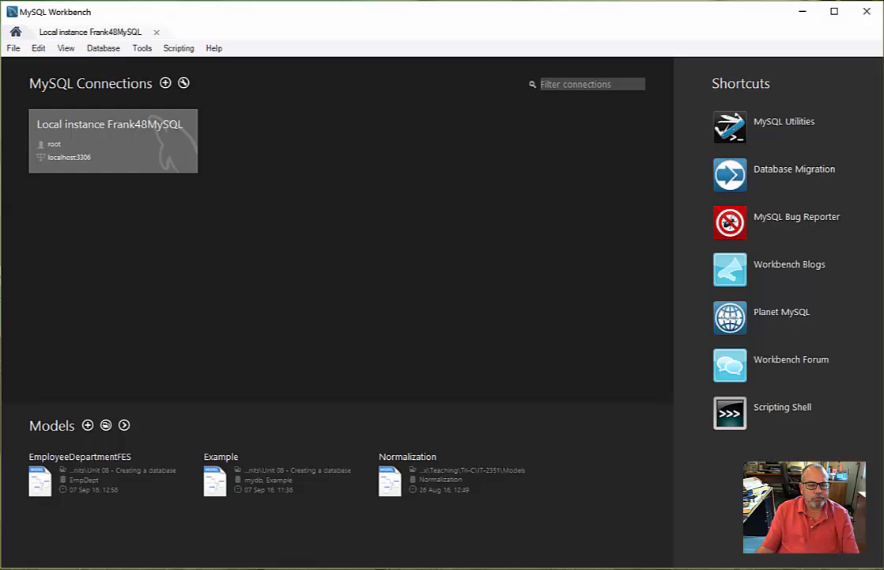
{"action": "left_click", "coordinate": [88, 425]}
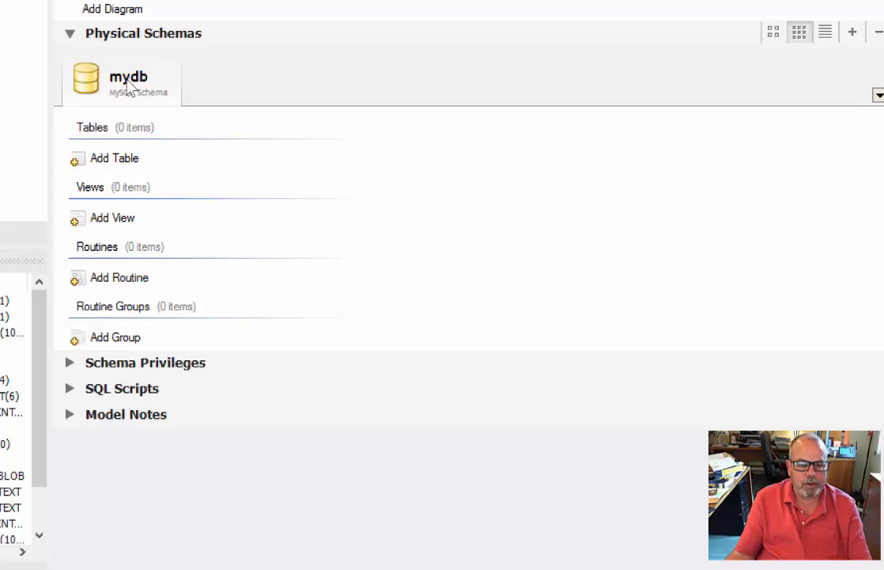
{"action": "double_click", "coordinate": [87, 77]}
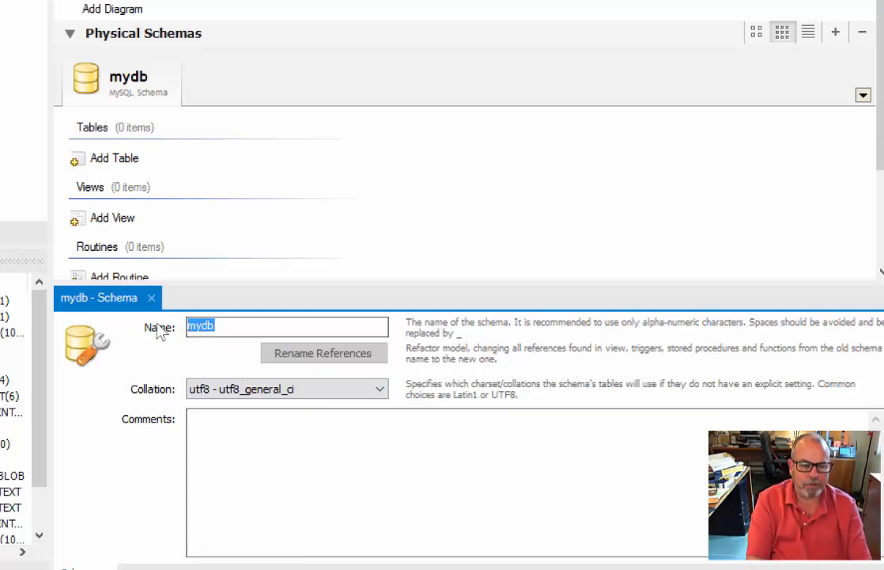
{"action": "type", "text": "Employee"}
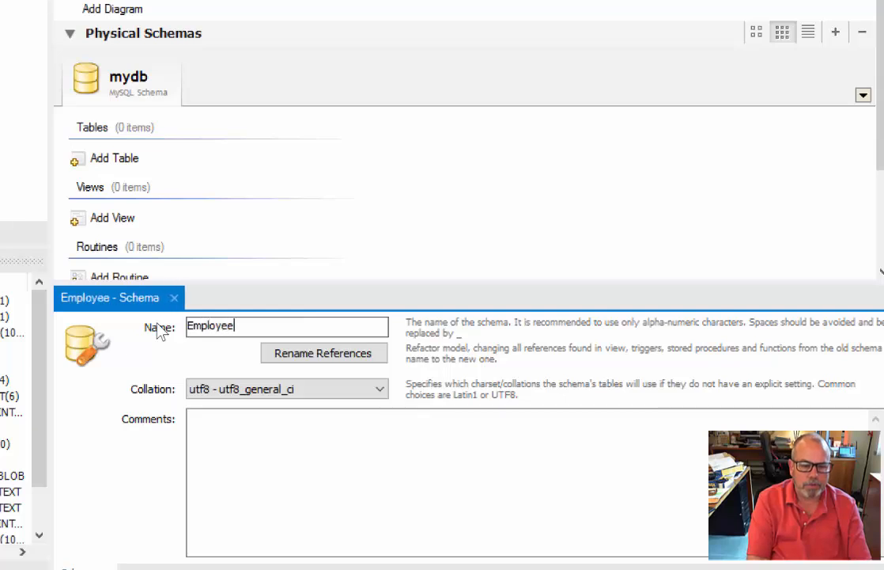
{"action": "type", "text": "Depart"}
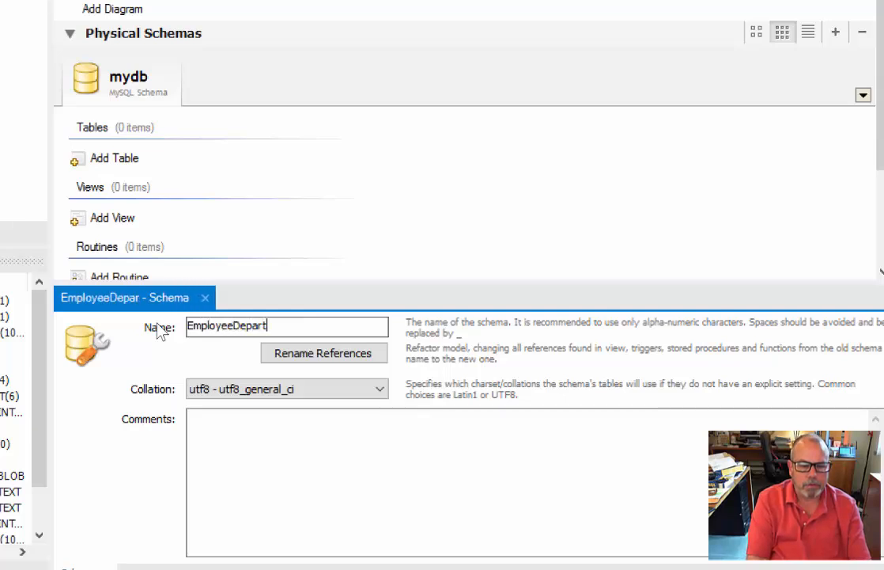
{"action": "type", "text": "ment"}
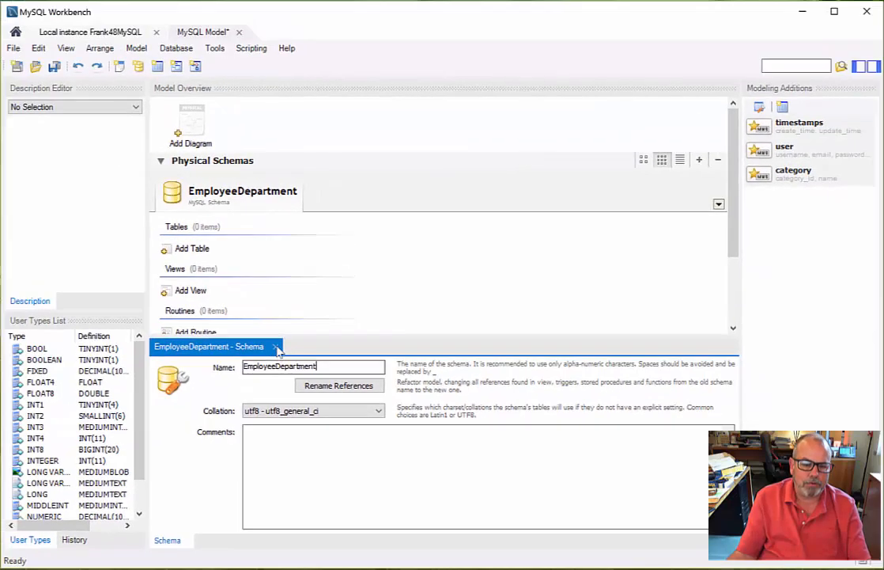
{"action": "left_click", "coordinate": [276, 348]}
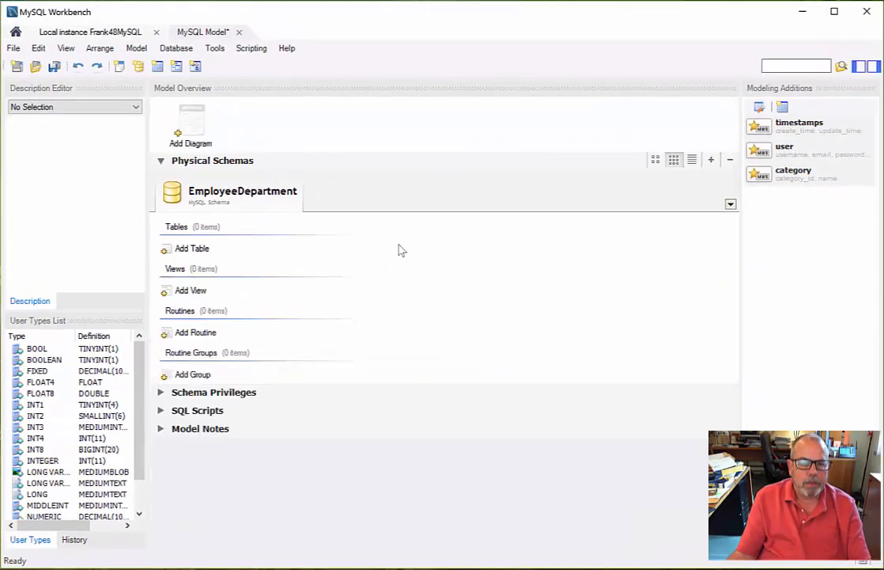
Add an EER diagram to the model and place a text note near the canvas's upper-left corner.
{"action": "left_click", "coordinate": [190, 119]}
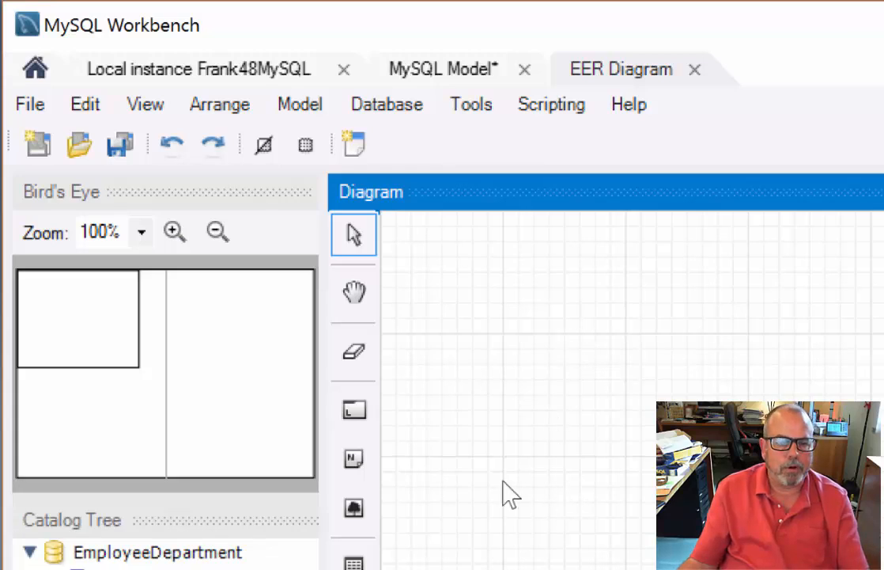
{"action": "left_click", "coordinate": [352, 468]}
{"action": "left_click", "coordinate": [471, 310]}
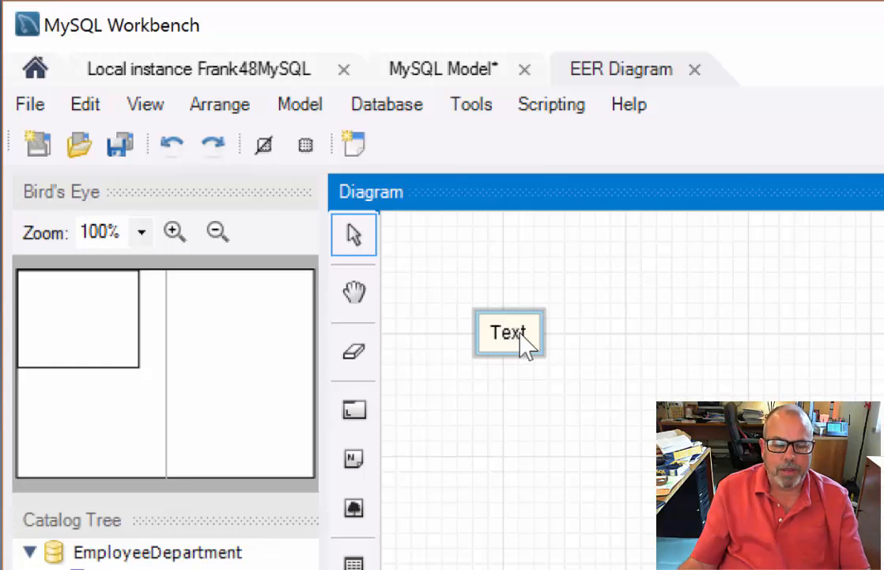
Set the note's text to "Employee Department Data - " followed by the author's full name.
{"action": "left_click", "coordinate": [522, 332]}
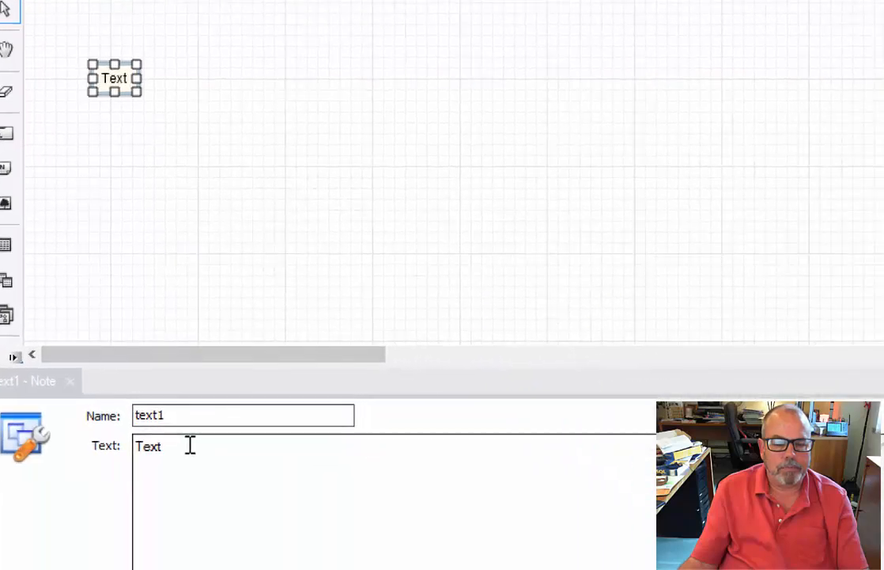
{"action": "left_click_drag", "start_coordinate": [163, 443], "coordinate": [107, 441]}
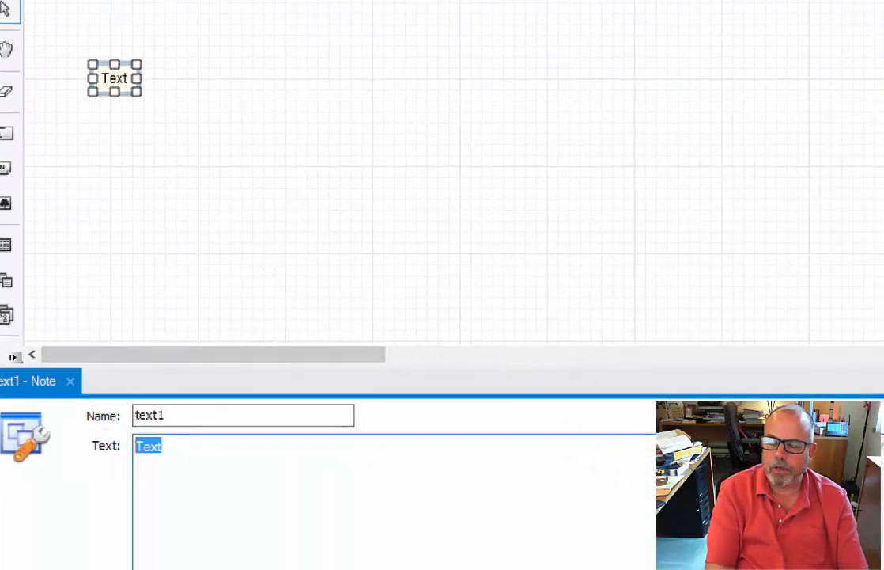
{"action": "type", "text": "Employ"}
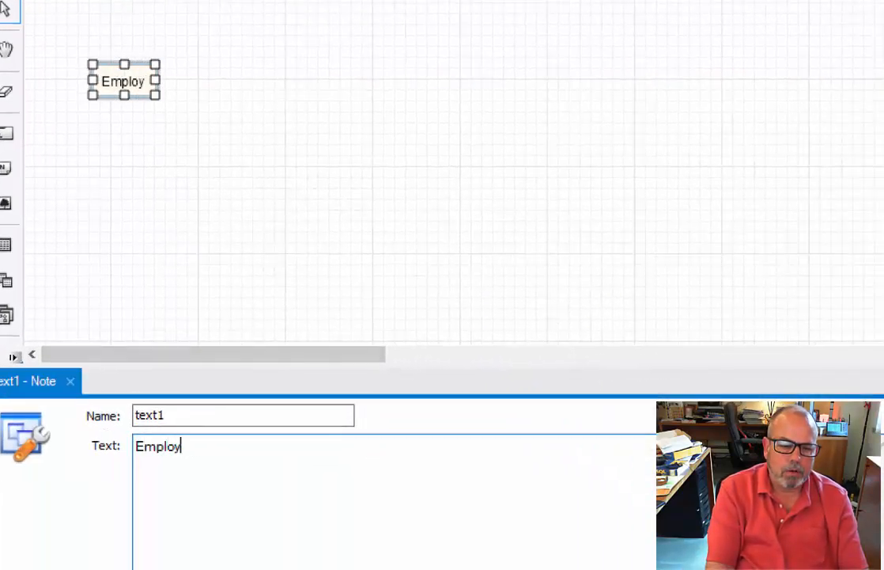
{"action": "type", "text": "ee Depa"}
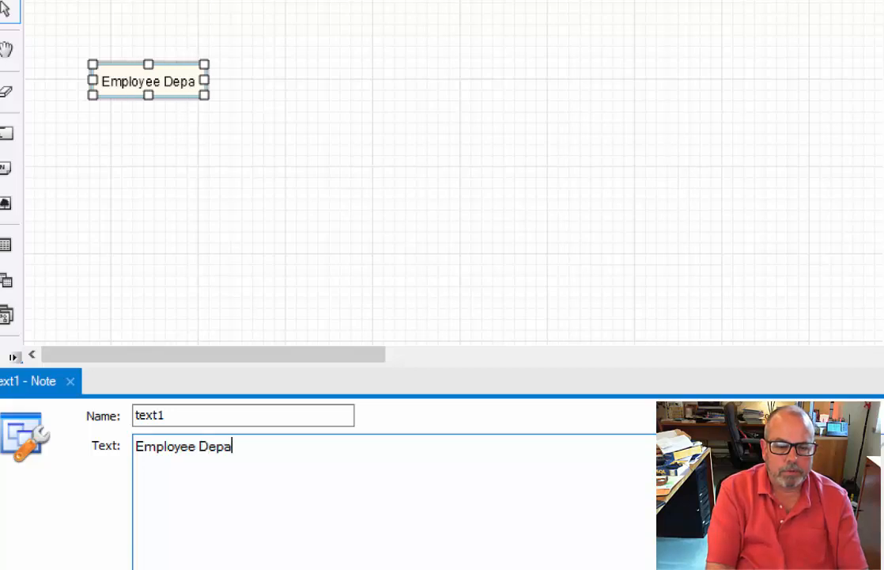
{"action": "type", "text": "rtmente"}
{"action": "key", "text": "BackSpace"}
{"action": "key", "text": "BackSpace"}
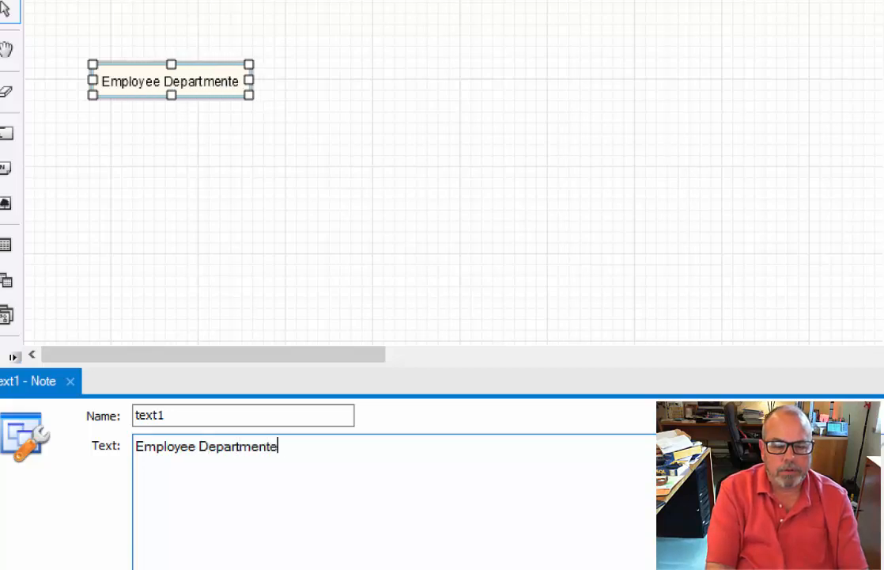
{"action": "type", "text": "Data -"}
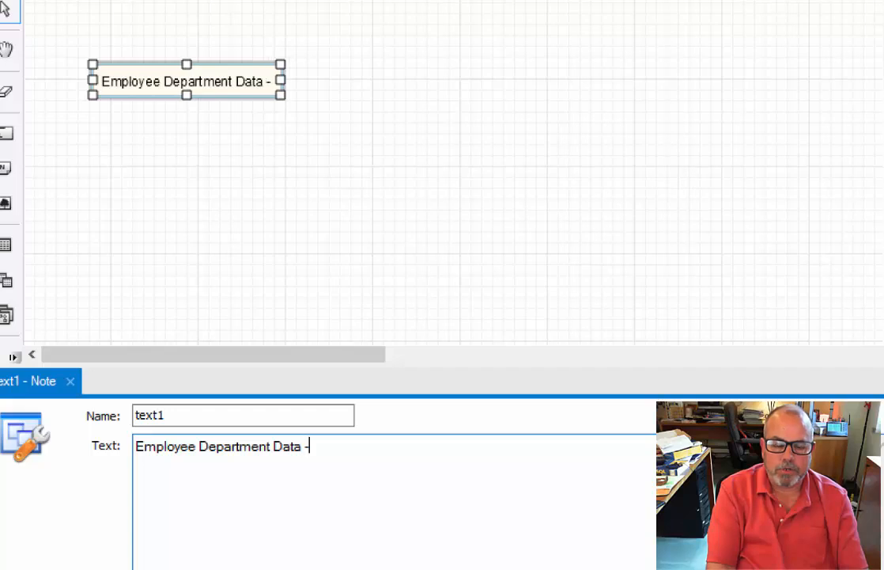
{"action": "type", "text": " Frank Shoemaker"}
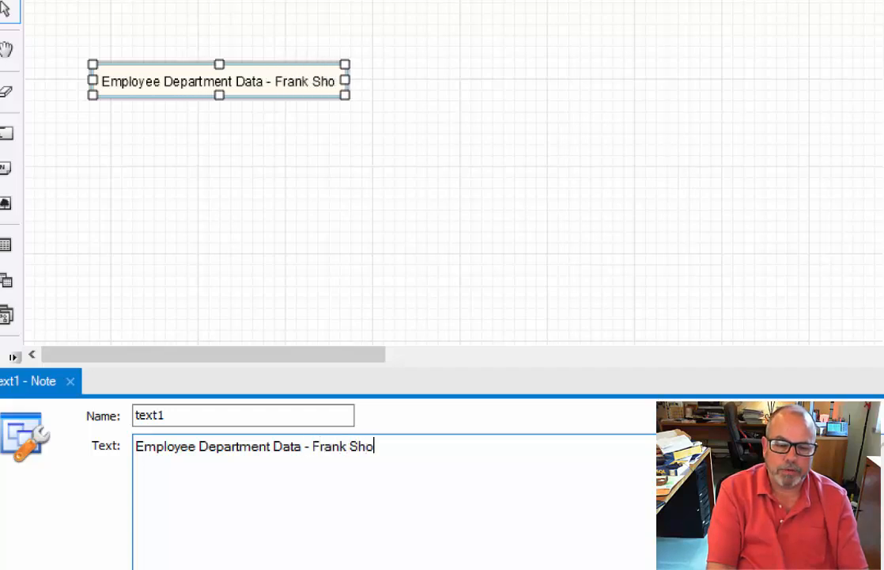
Move the title note slightly up and to the left on the diagram, and close its editor.
{"action": "left_click", "coordinate": [385, 163]}
{"action": "left_click", "coordinate": [257, 84]}
{"action": "left_click_drag", "start_coordinate": [256, 85], "coordinate": [248, 60]}
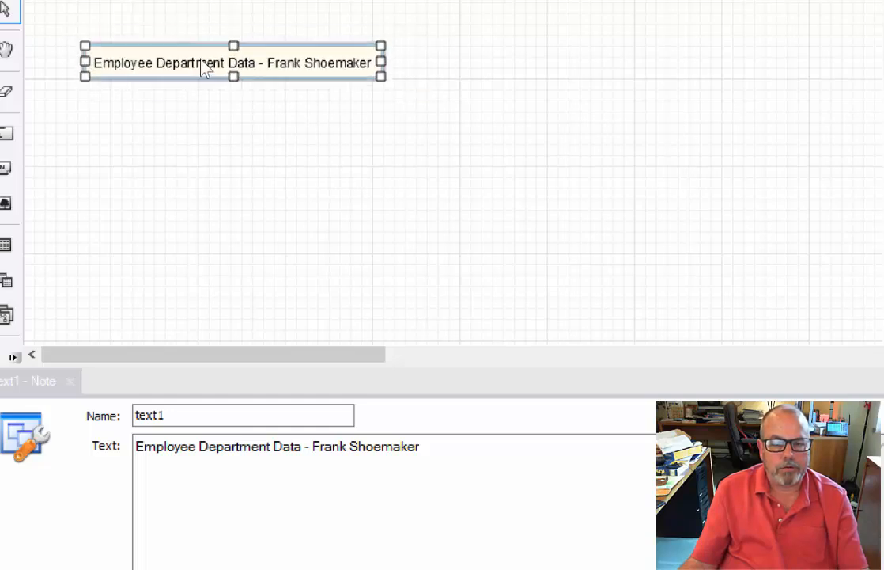
{"action": "left_click", "coordinate": [268, 207]}
{"action": "left_click", "coordinate": [239, 519]}
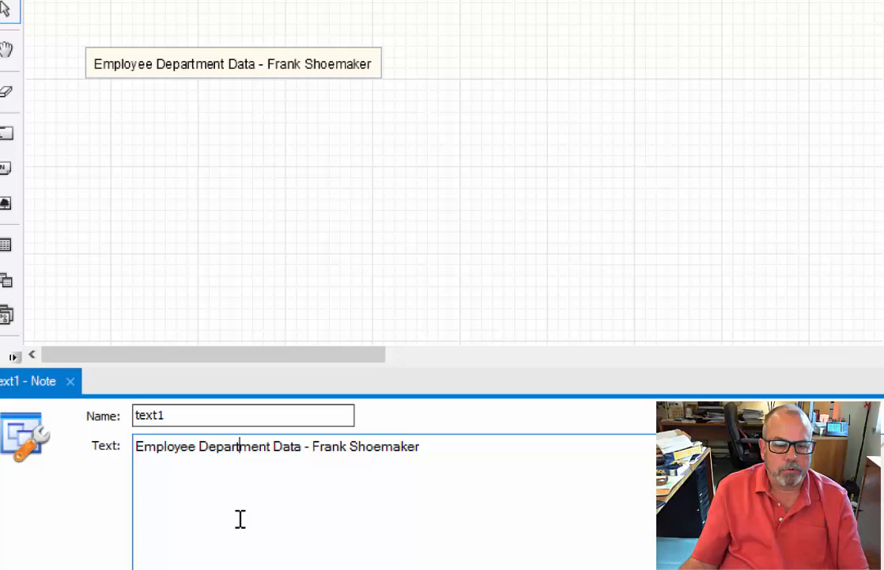
{"action": "left_click", "coordinate": [70, 381]}
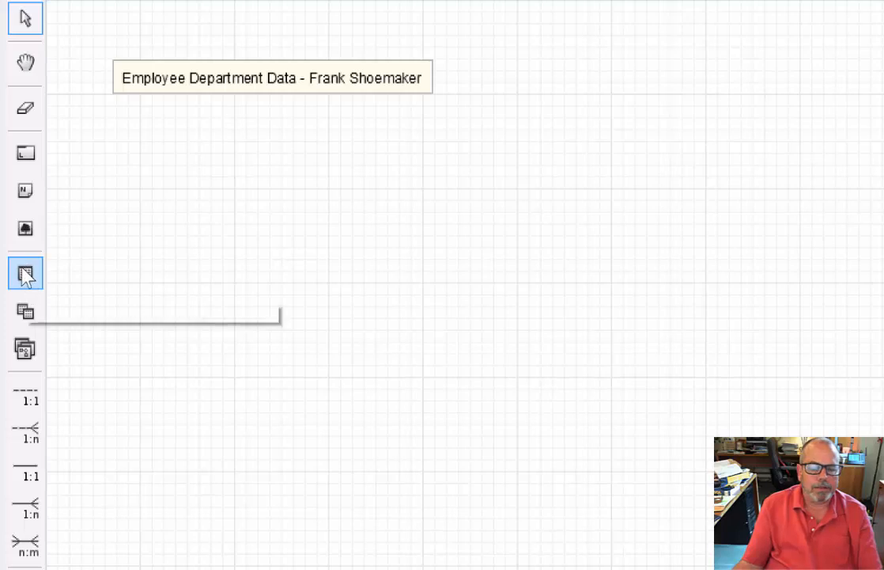
Place a new table on the diagram below the title note and name it Department.
{"action": "left_click", "coordinate": [29, 277]}
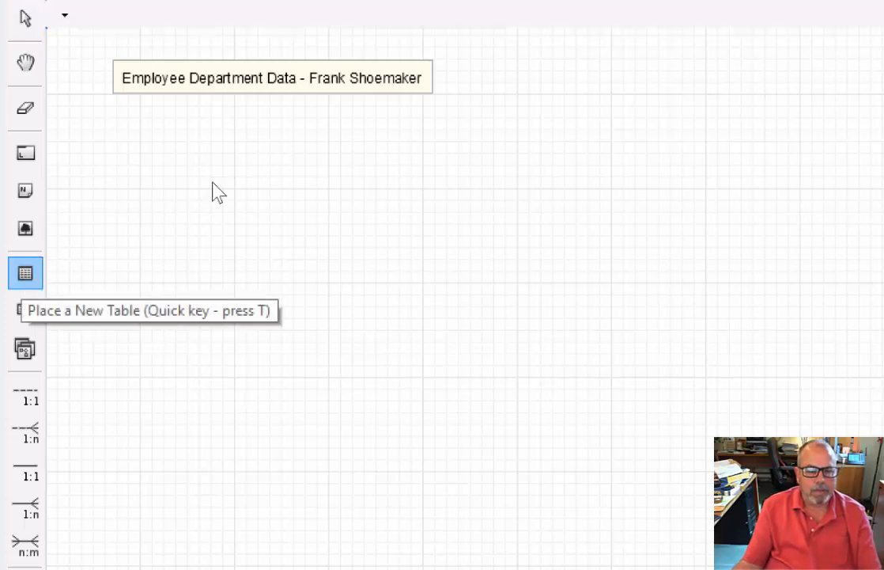
{"action": "left_click", "coordinate": [155, 199]}
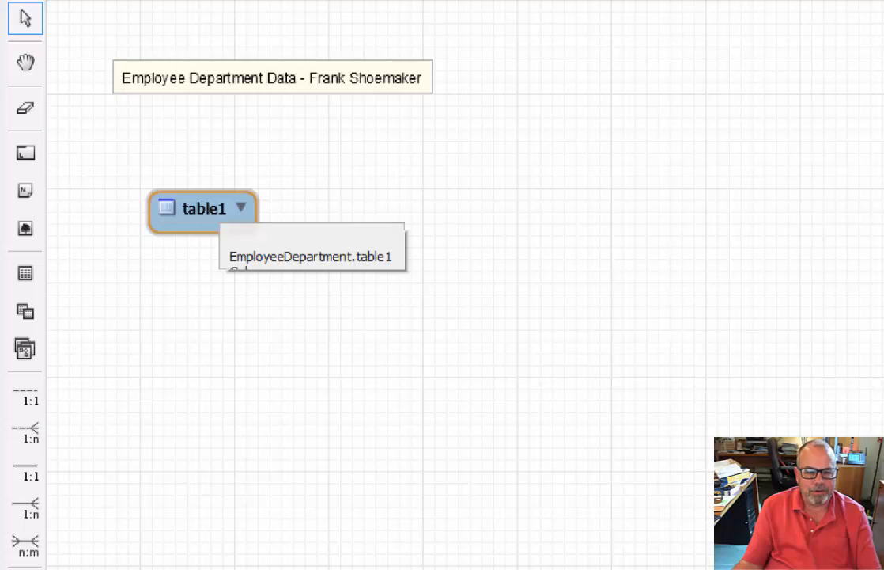
{"action": "double_click", "coordinate": [213, 218]}
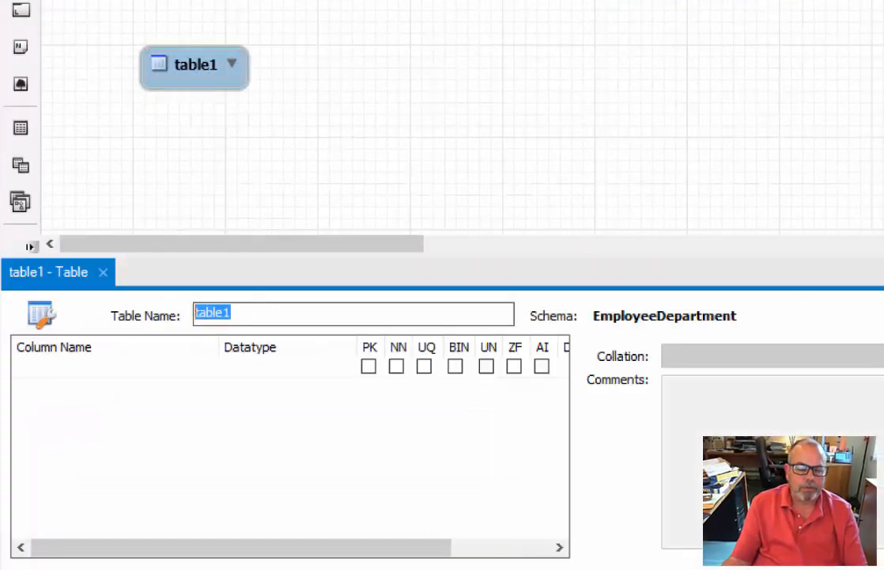
{"action": "type", "text": "Department"}
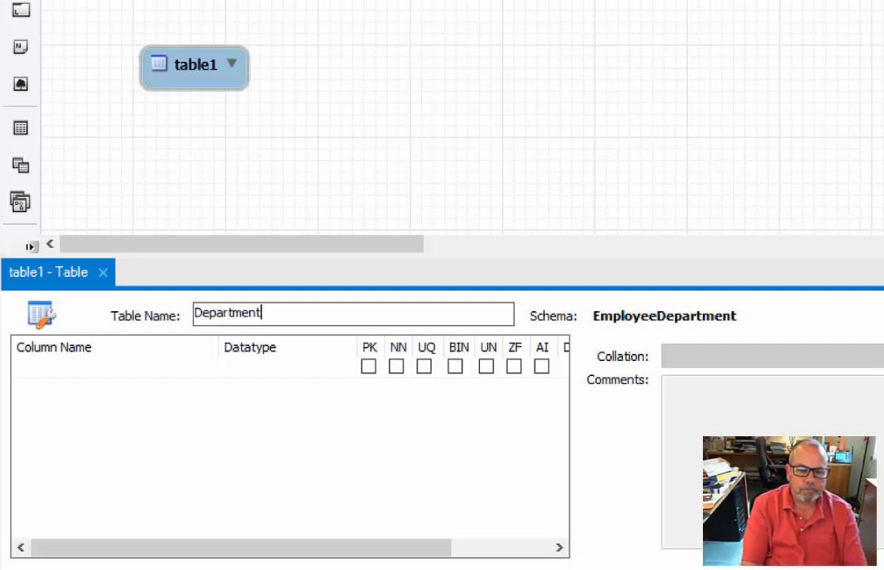
{"action": "key", "text": "Return"}
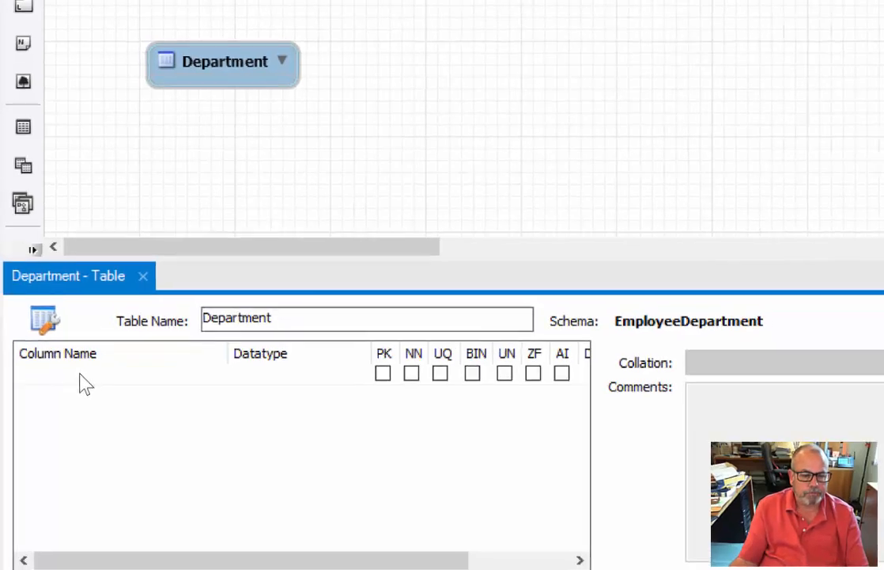
Add an ID column with datatype INT as the Department table's primary key.
{"action": "left_click", "coordinate": [84, 380]}
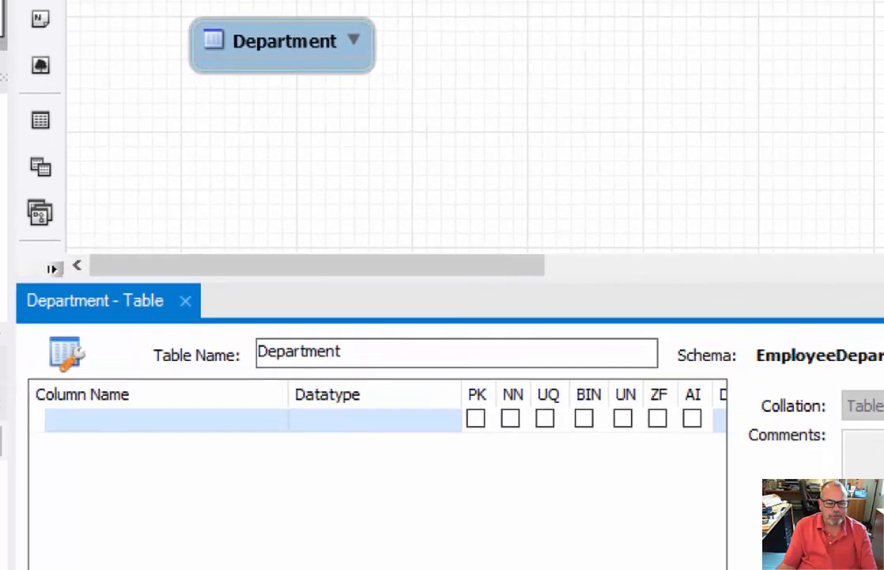
{"action": "left_click", "coordinate": [111, 419]}
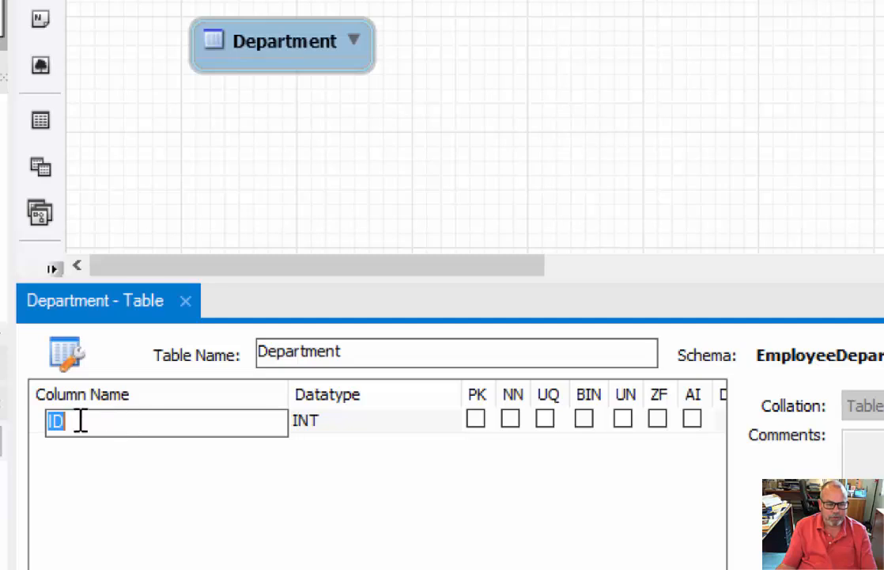
{"action": "left_click", "coordinate": [81, 420]}
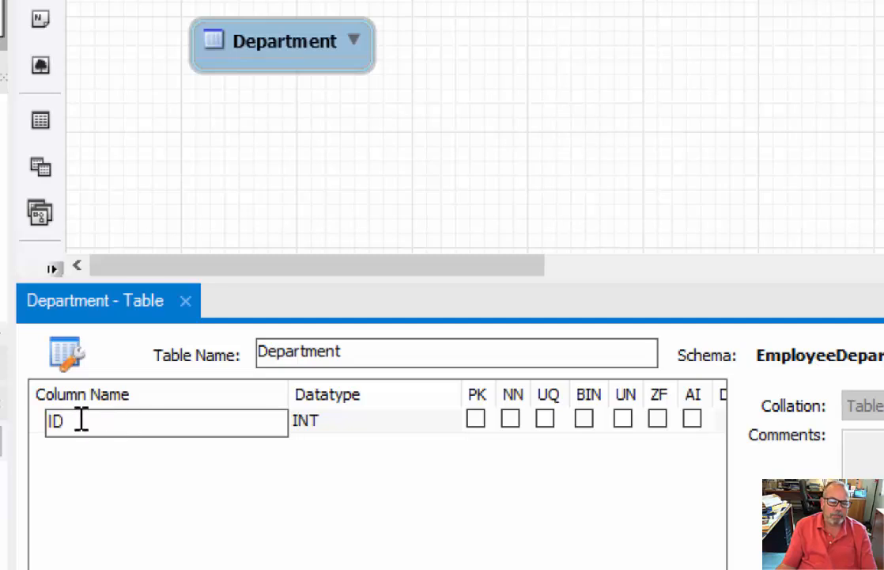
{"action": "left_click", "coordinate": [313, 429]}
{"action": "left_click", "coordinate": [314, 429]}
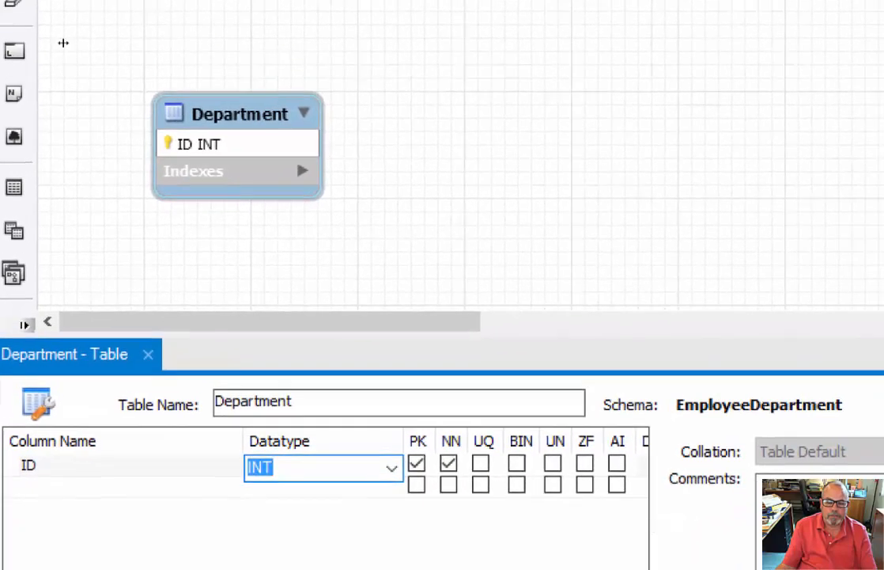
Widen the column grid and make the ID column unique and auto-incrementing.
{"action": "left_click_drag", "start_coordinate": [668, 519], "coordinate": [837, 516]}
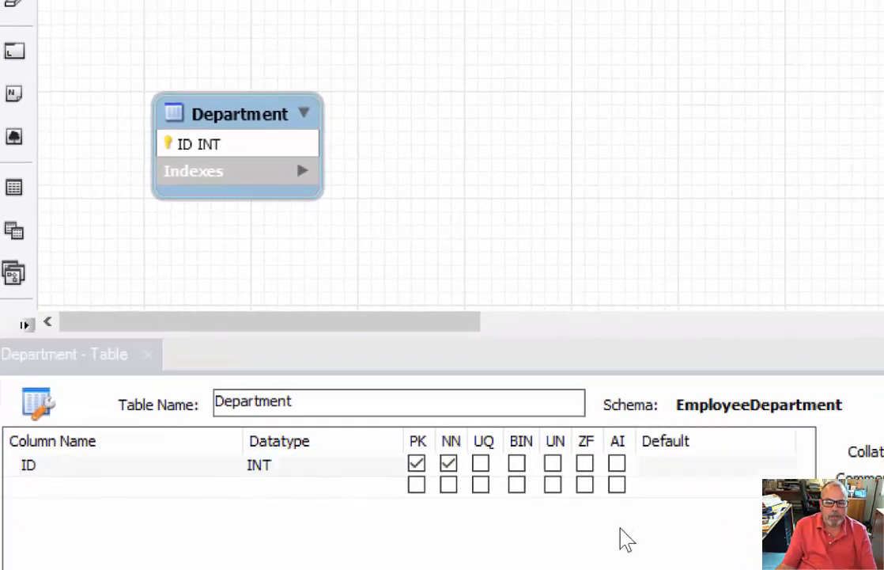
{"action": "left_click", "coordinate": [480, 462]}
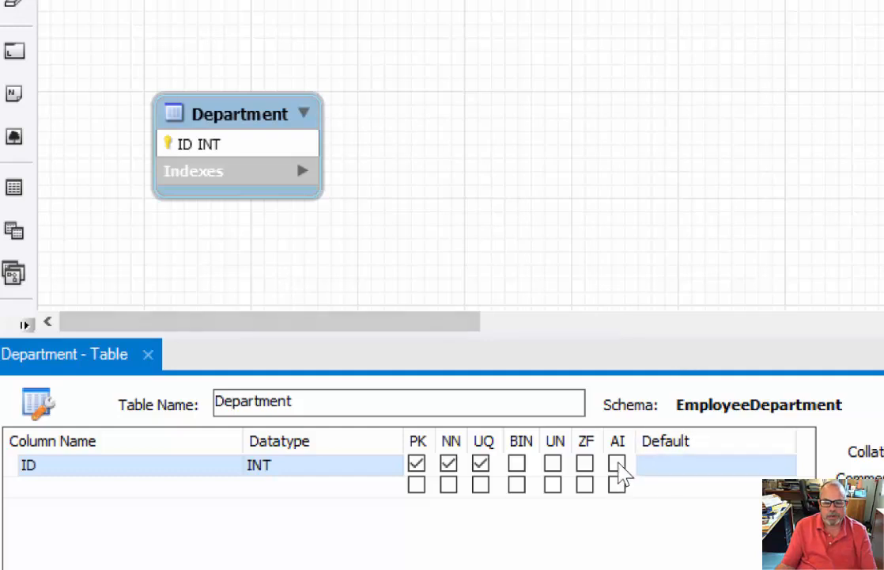
{"action": "left_click", "coordinate": [618, 465]}
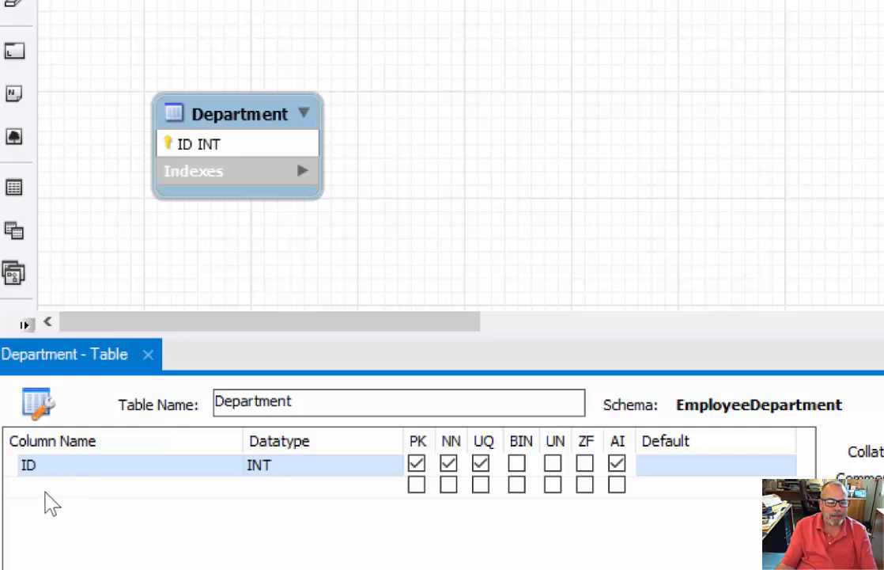
Add a Name column of type VARCHAR(45) to the Department table and make it not null.
{"action": "double_click", "coordinate": [48, 487]}
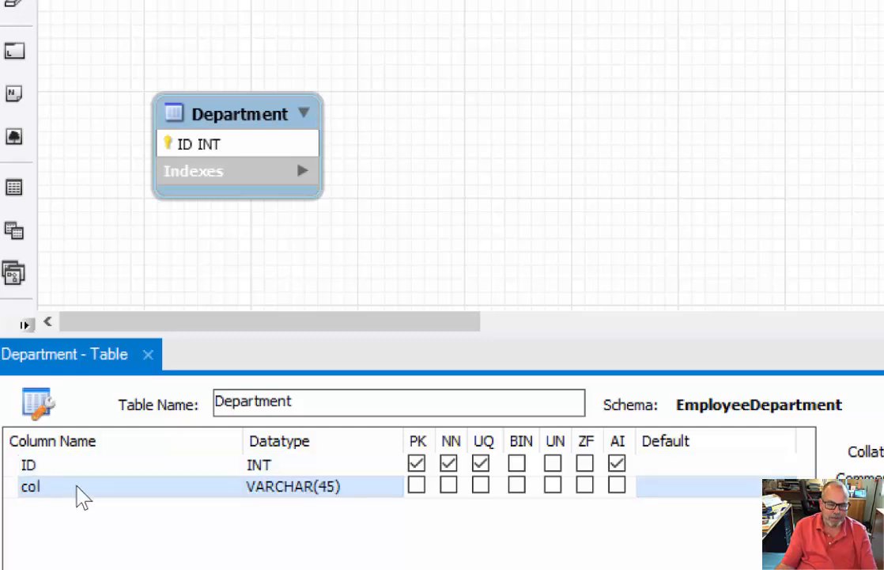
{"action": "left_click", "coordinate": [80, 486]}
{"action": "type", "text": "Name"}
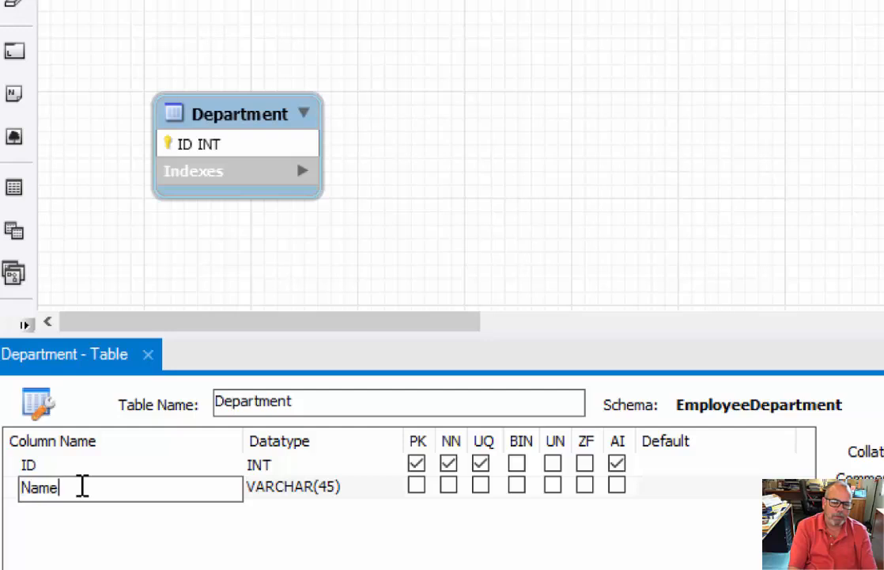
{"action": "left_click", "coordinate": [265, 490]}
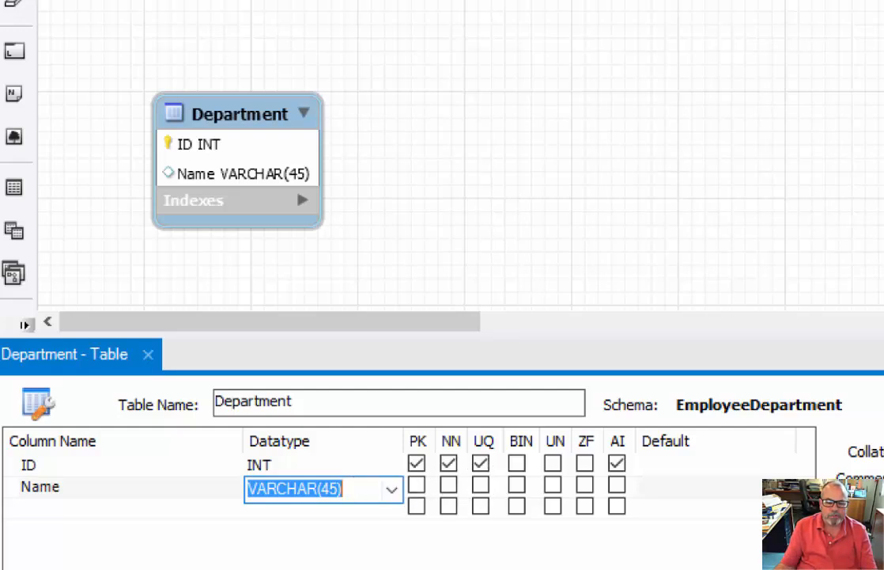
{"action": "left_click", "coordinate": [449, 484]}
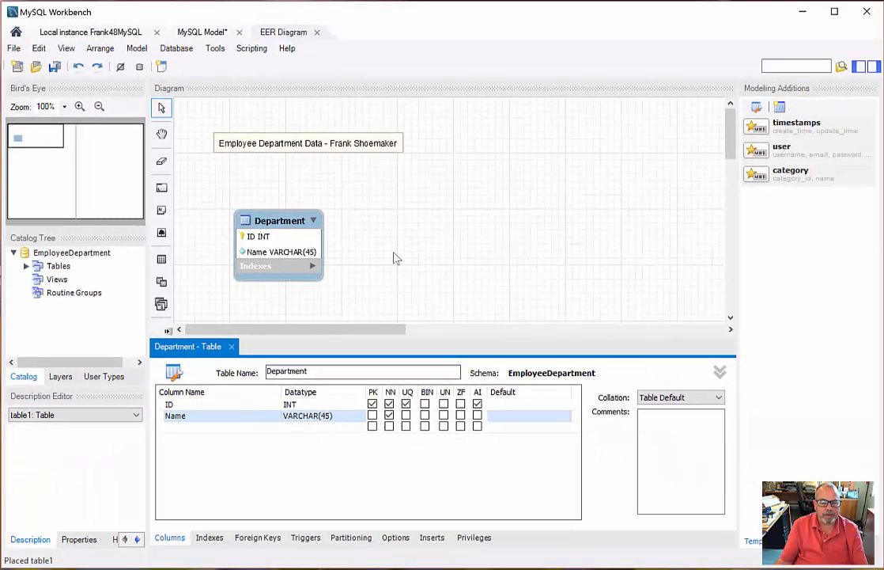
Close the Department table editor and move the Department table to the right, leaving the space below the title note free.
{"action": "left_click", "coordinate": [232, 348]}
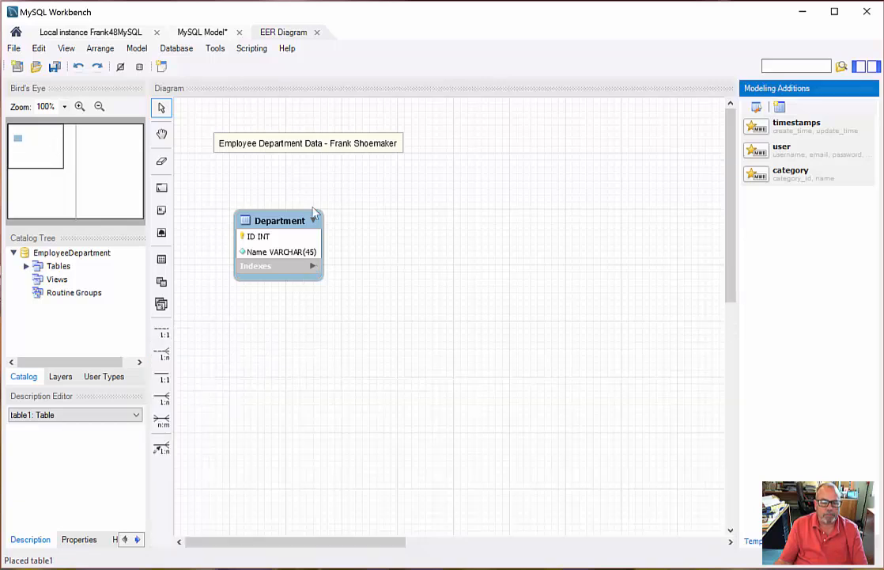
{"action": "left_click_drag", "start_coordinate": [260, 224], "coordinate": [485, 226]}
{"action": "left_click", "coordinate": [333, 285]}
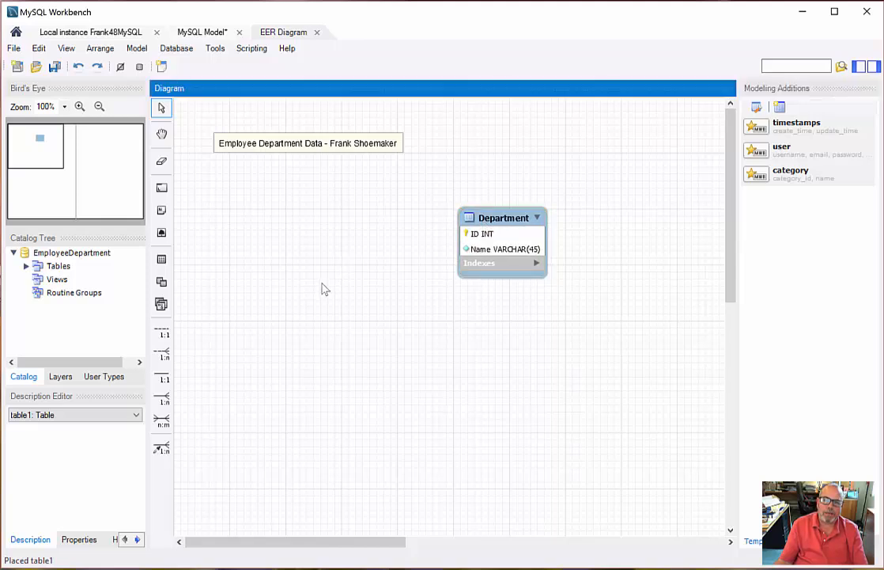
Place a new table below the title note and name it Employee.
{"action": "left_click", "coordinate": [162, 261]}
{"action": "left_click", "coordinate": [255, 207]}
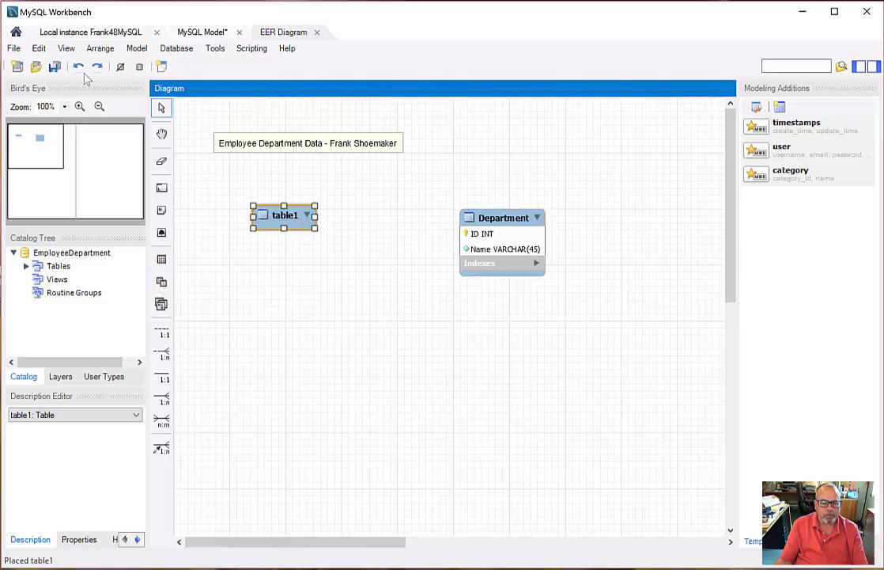
{"action": "double_click", "coordinate": [294, 220]}
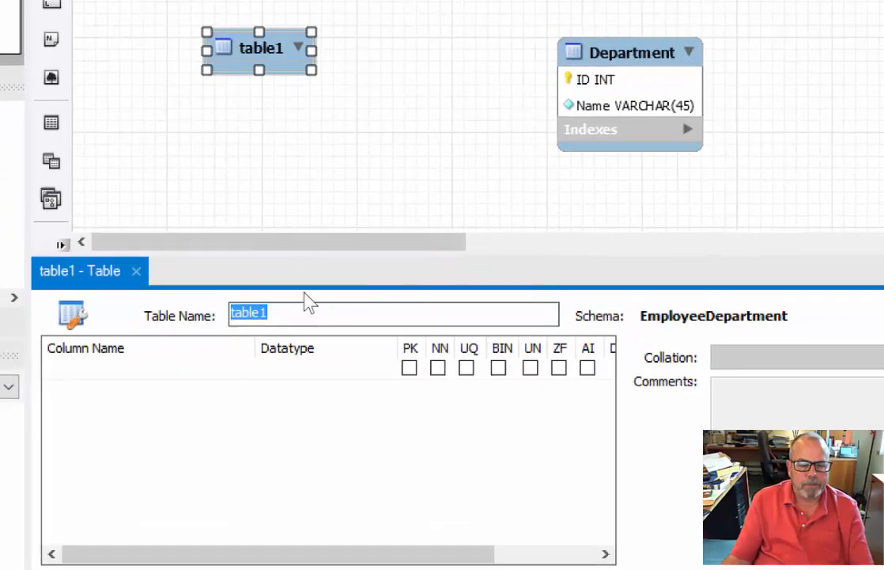
{"action": "type", "text": "Employee"}
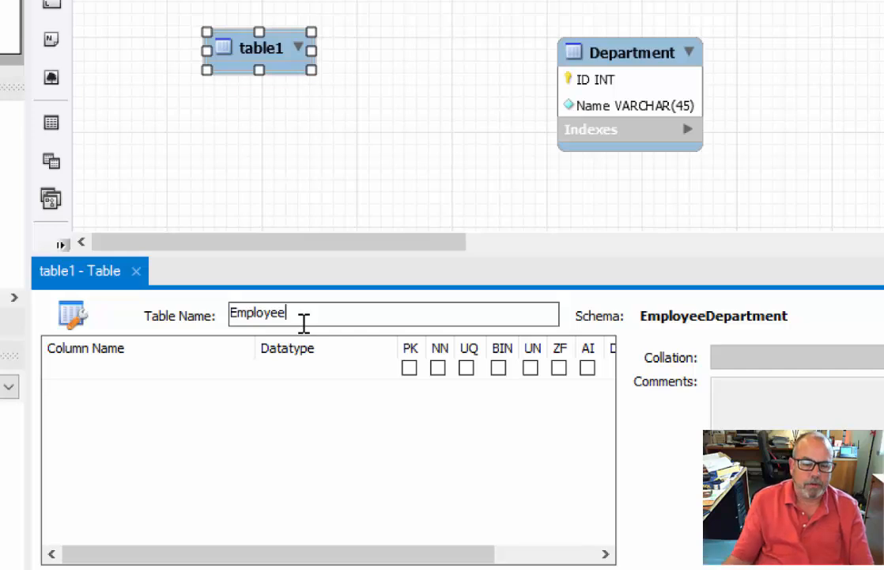
Add an ID column of type INT to the Employee table as a not-null, unique, auto-incrementing primary key.
{"action": "double_click", "coordinate": [106, 375]}
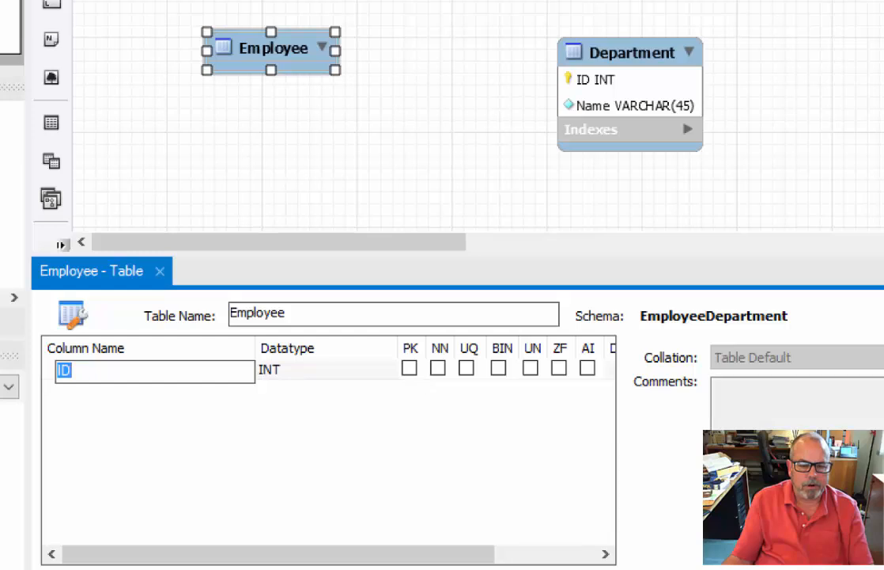
{"action": "left_click", "coordinate": [438, 367]}
{"action": "left_click", "coordinate": [409, 368]}
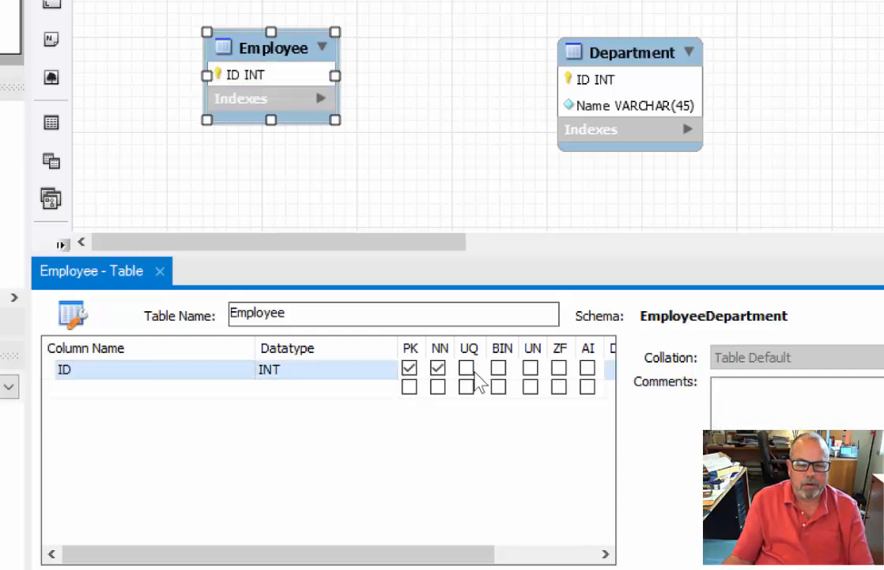
{"action": "left_click", "coordinate": [472, 370]}
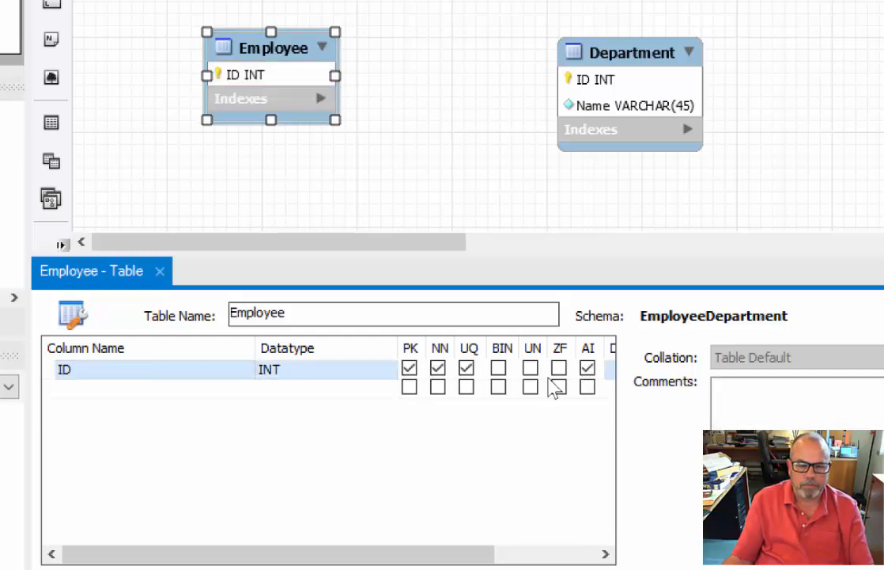
Add a FirstName column of type VARCHAR(45) to the Employee table and make it not null.
{"action": "left_click", "coordinate": [111, 387]}
{"action": "left_click", "coordinate": [106, 388]}
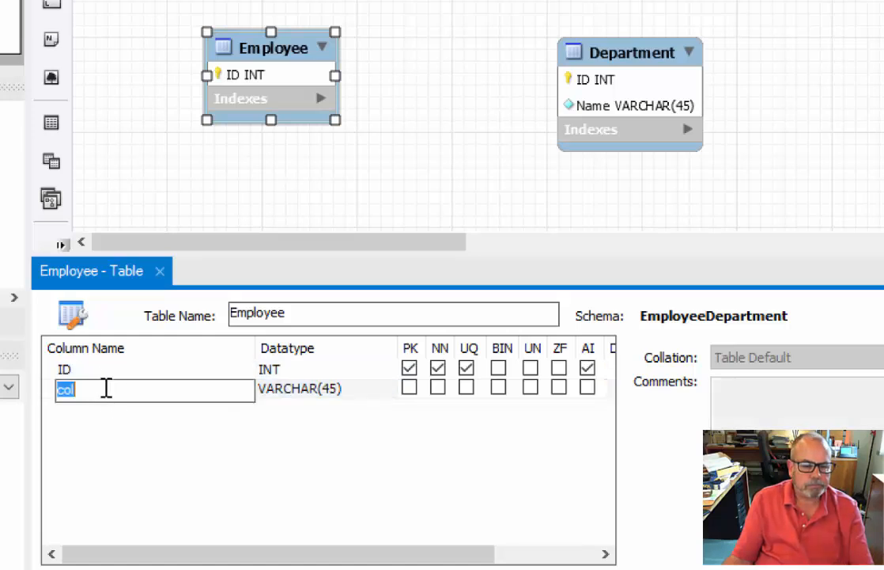
{"action": "type", "text": "FirstName"}
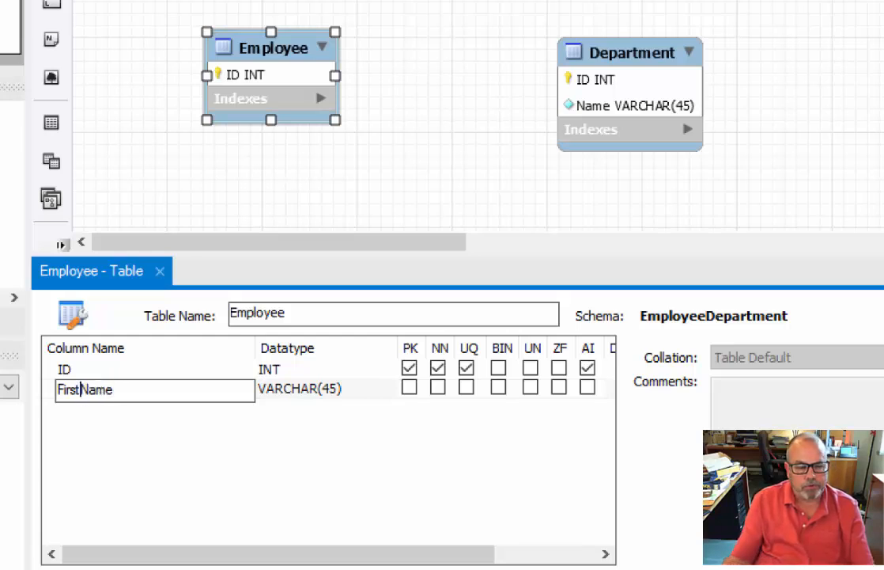
{"action": "type", "text": "_"}
{"action": "key", "text": "BackSpace"}
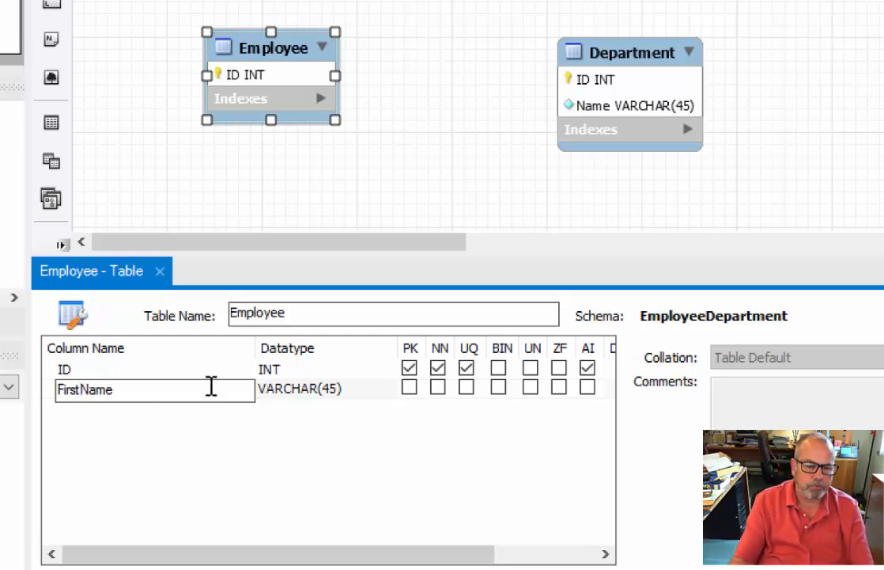
{"action": "left_click", "coordinate": [437, 387]}
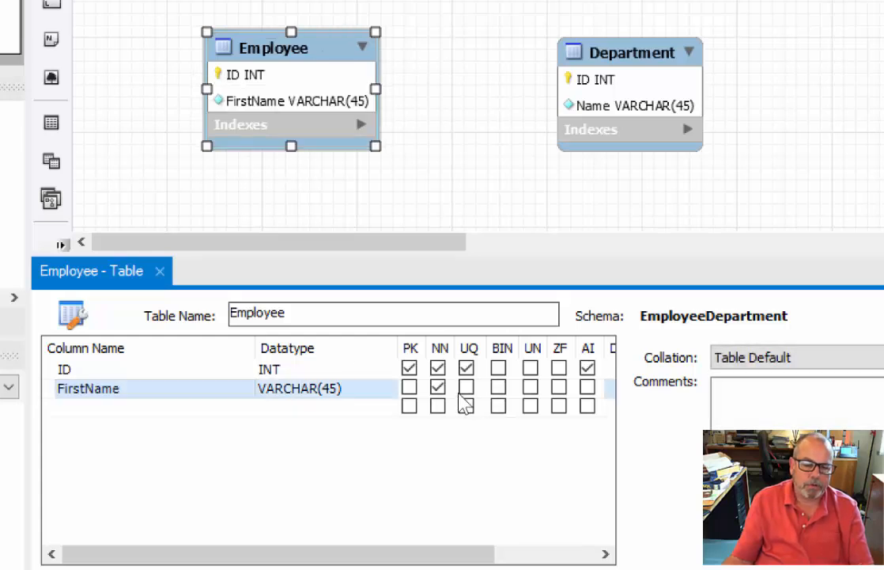
Add a LastName column of type VARCHAR(45) to the Employee table and make it not null.
{"action": "left_click", "coordinate": [111, 407]}
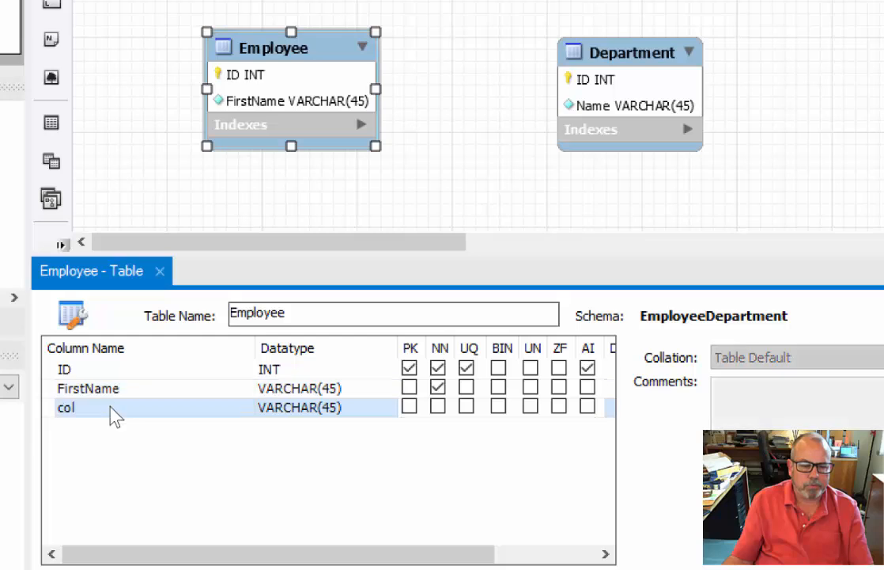
{"action": "left_click", "coordinate": [113, 407]}
{"action": "type", "text": "La"}
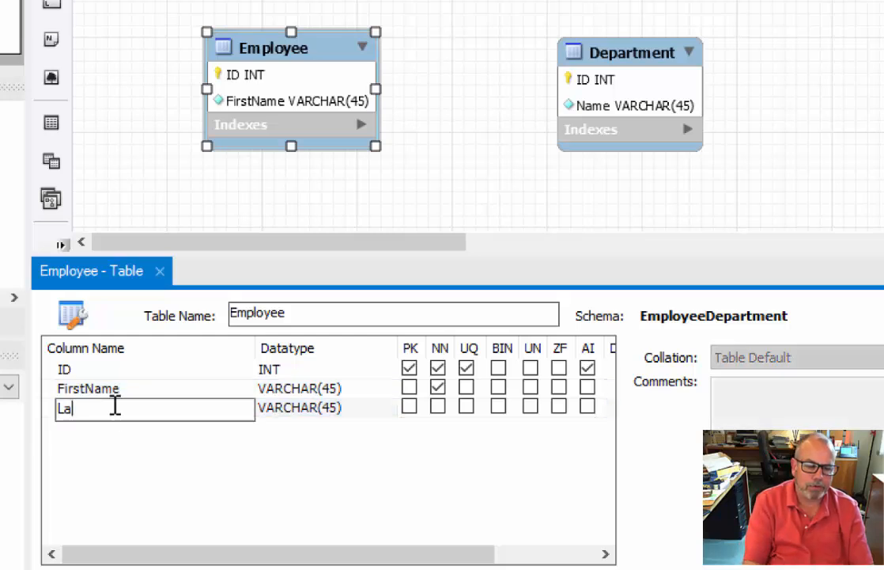
{"action": "type", "text": "stName"}
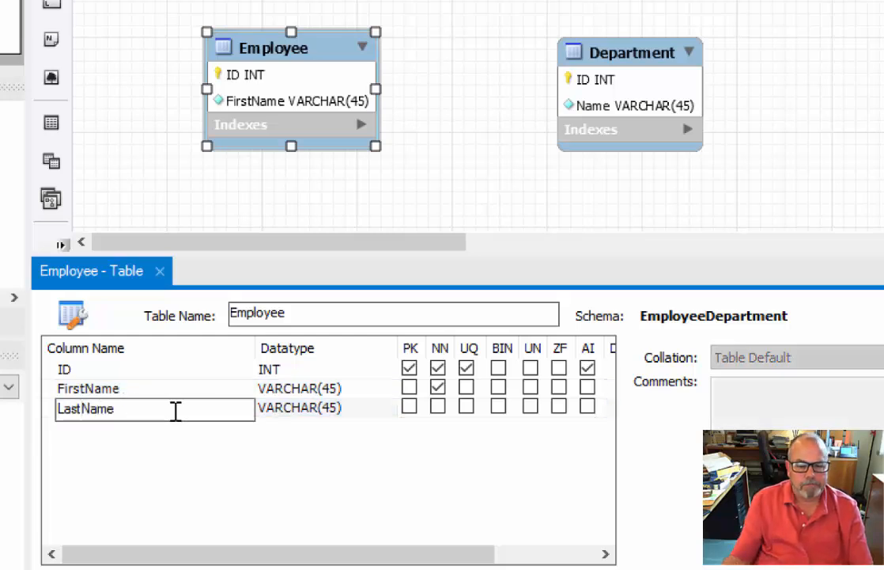
{"action": "left_click", "coordinate": [332, 409]}
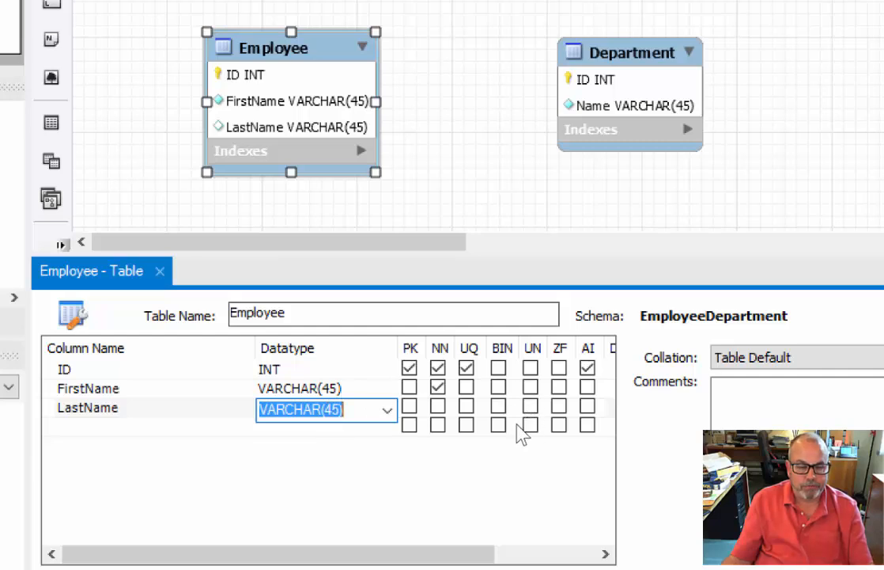
{"action": "left_click", "coordinate": [437, 405]}
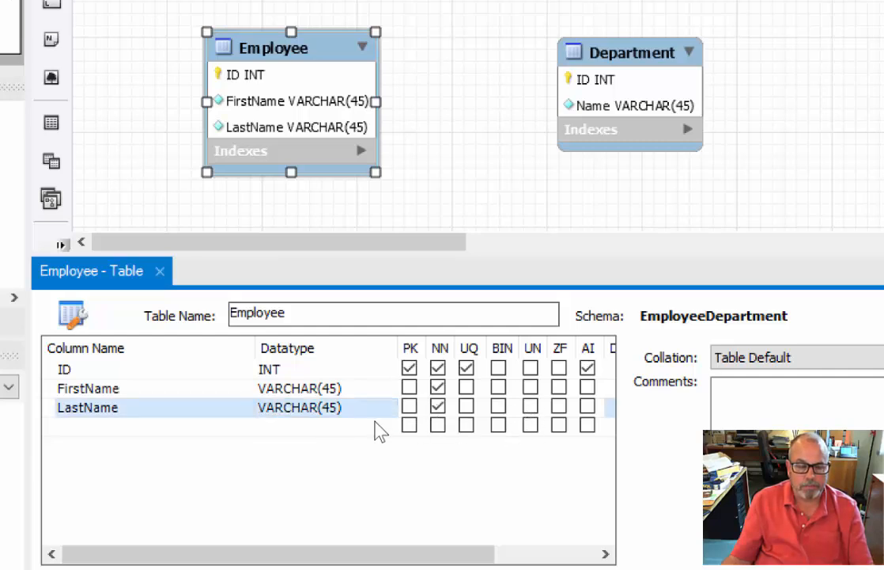
Add a not-null HireDate column of type DATE to the Employee table and close the table editor.
{"action": "left_click", "coordinate": [99, 427]}
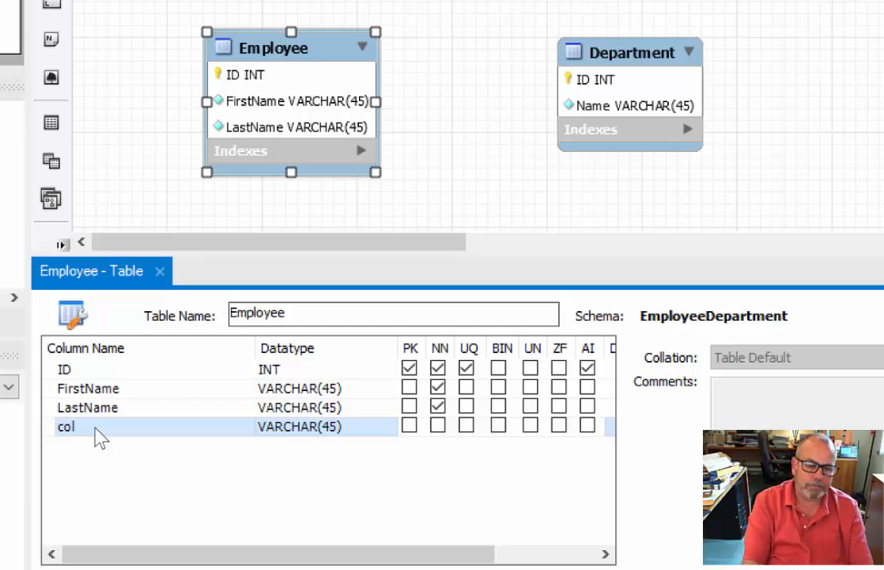
{"action": "double_click", "coordinate": [99, 427]}
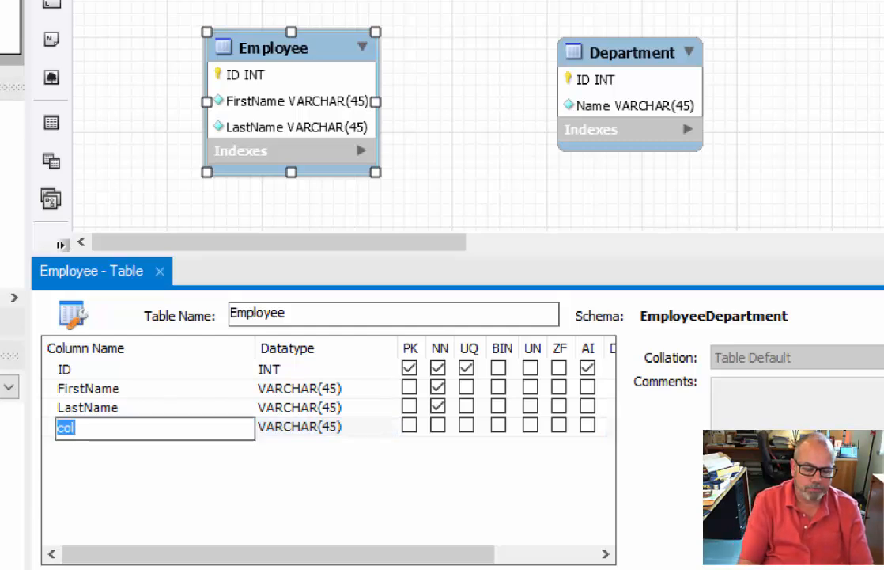
{"action": "type", "text": "HireDate"}
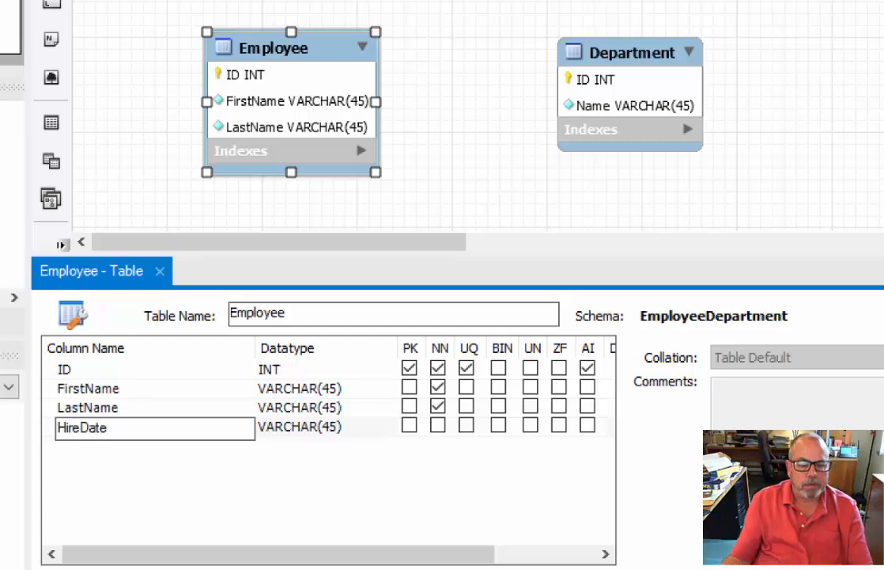
{"action": "key", "text": "Tab"}
{"action": "left_click", "coordinate": [387, 430]}
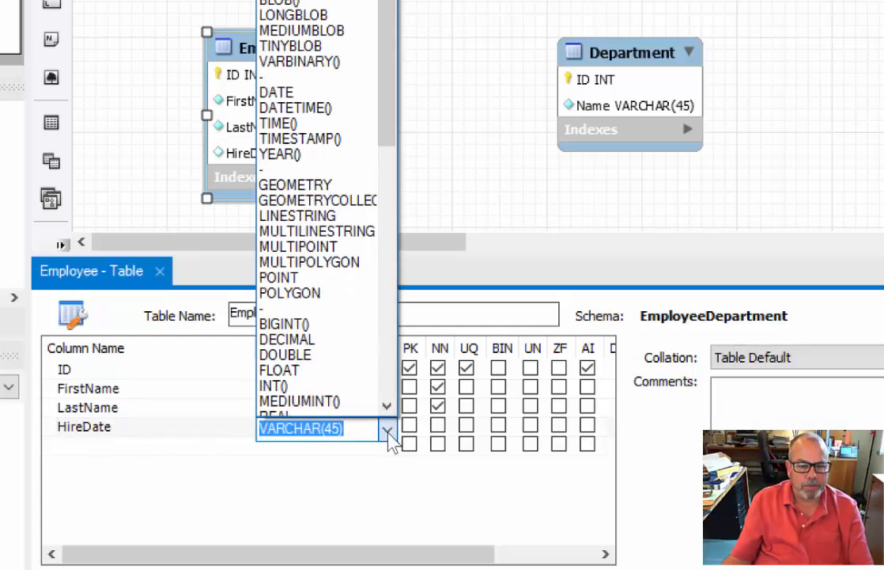
{"action": "left_click", "coordinate": [273, 92]}
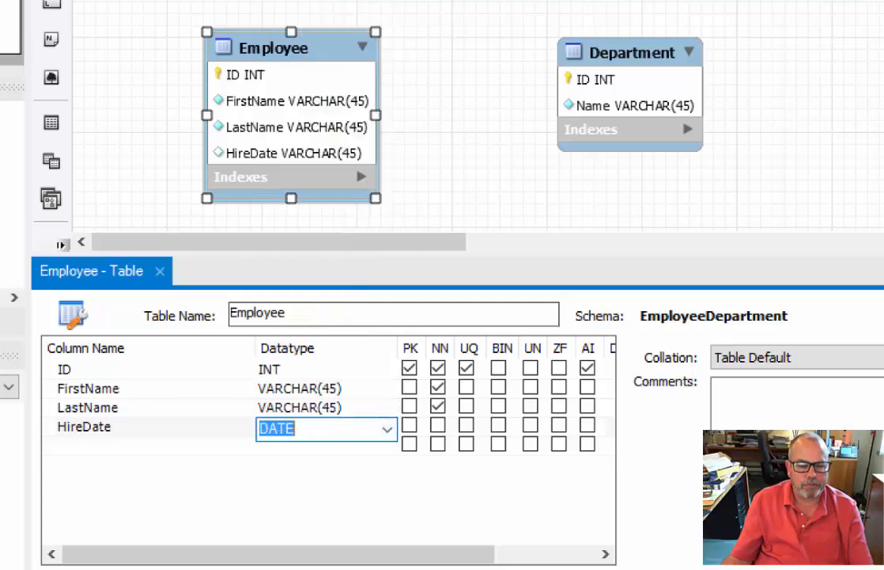
{"action": "left_click", "coordinate": [437, 426]}
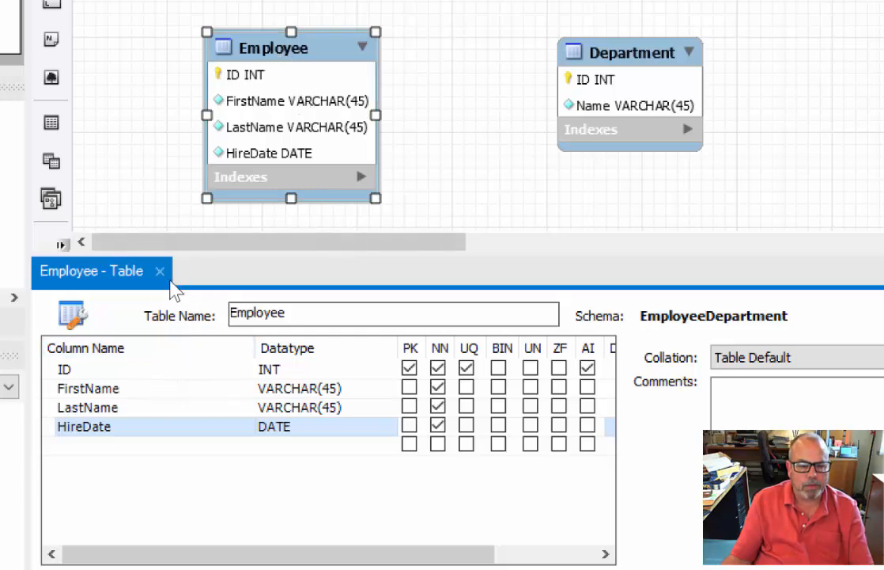
{"action": "left_click", "coordinate": [160, 271]}
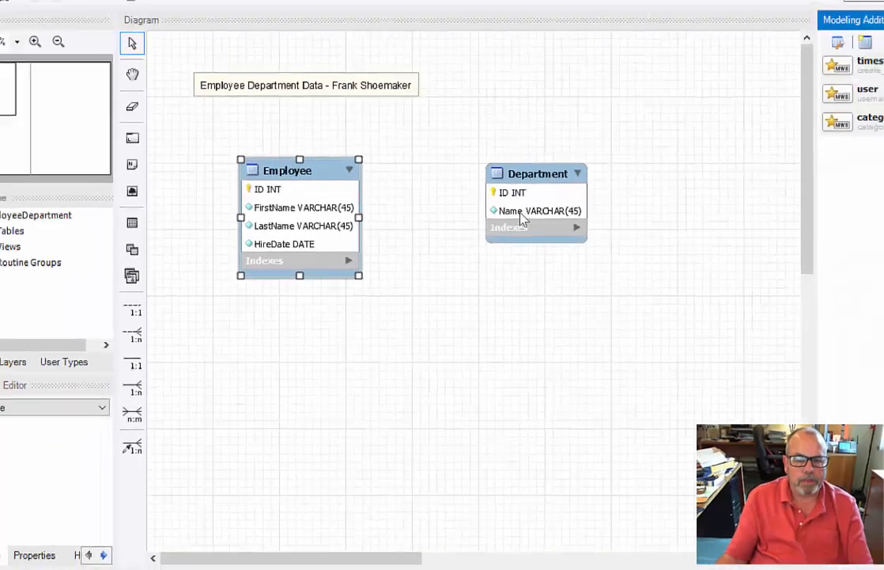
Move the Department table slightly closer to the Employee table and clear the selection.
{"action": "left_click", "coordinate": [568, 112]}
{"action": "mouse_move", "coordinate": [464, 250]}
{"action": "left_mouse_down"}
{"action": "mouse_move", "coordinate": [457, 252]}
{"action": "mouse_move", "coordinate": [469, 253]}
{"action": "left_mouse_up"}
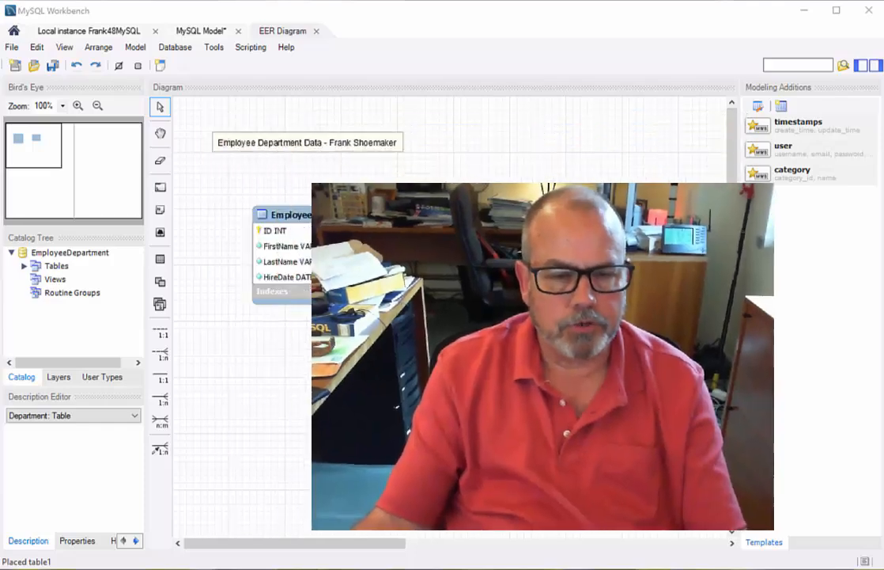
{"action": "left_click", "coordinate": [447, 405]}
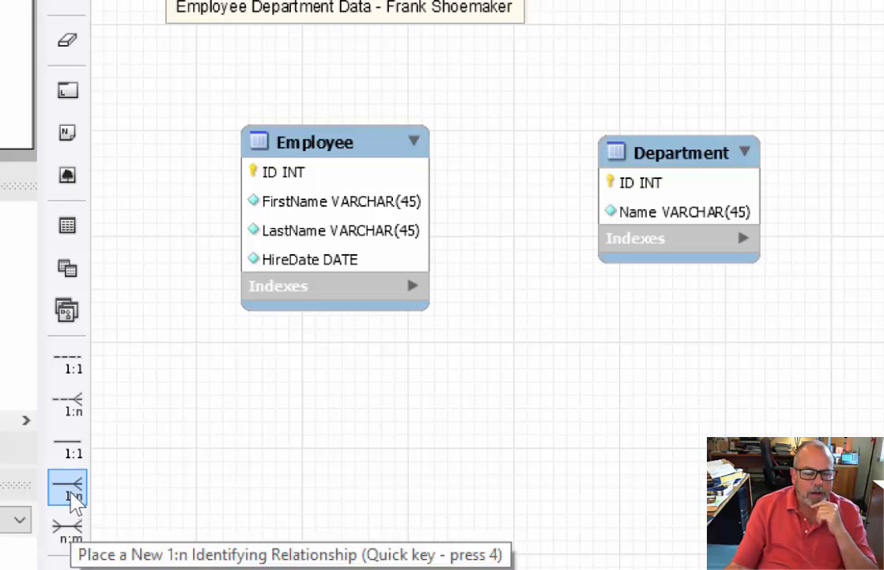
Create a 1:n identifying relationship from the Employee table to the Department table.
{"action": "left_click", "coordinate": [73, 497]}
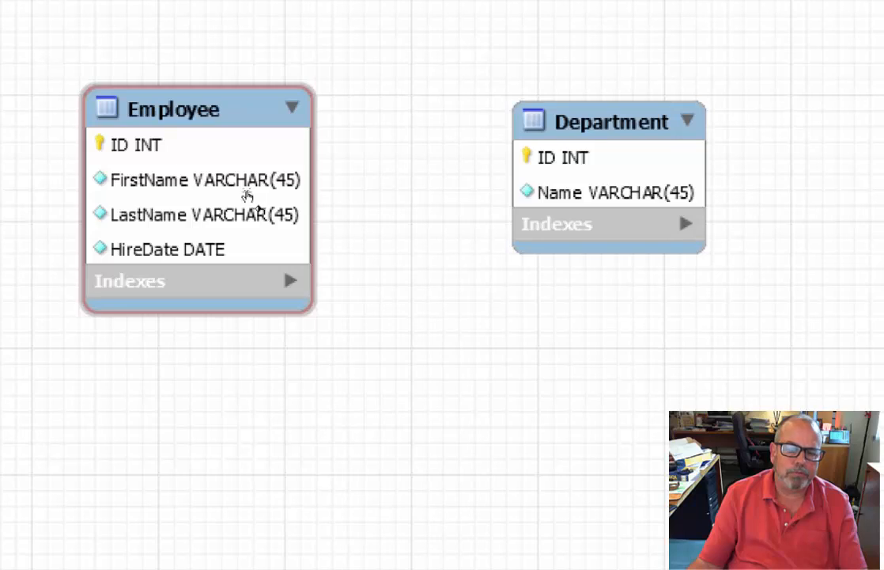
{"action": "left_click", "coordinate": [248, 194]}
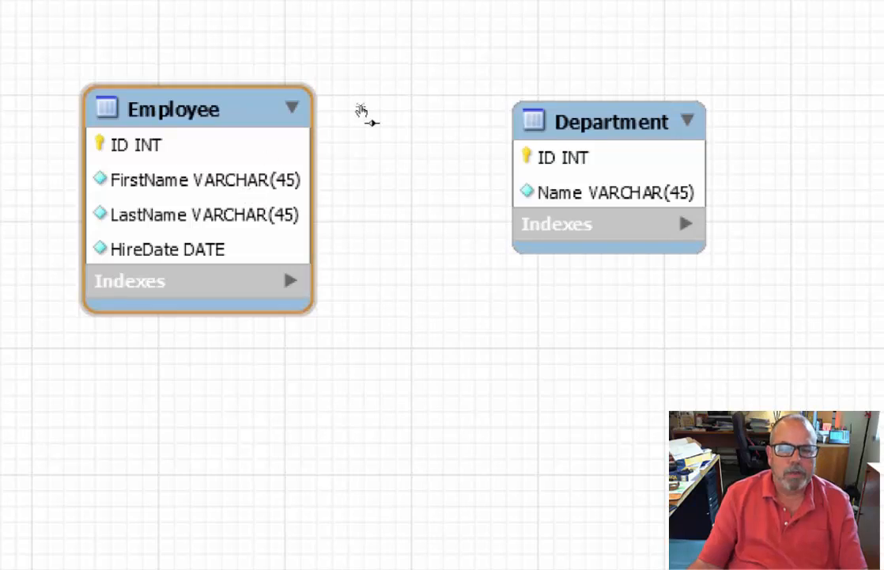
{"action": "left_click", "coordinate": [583, 168]}
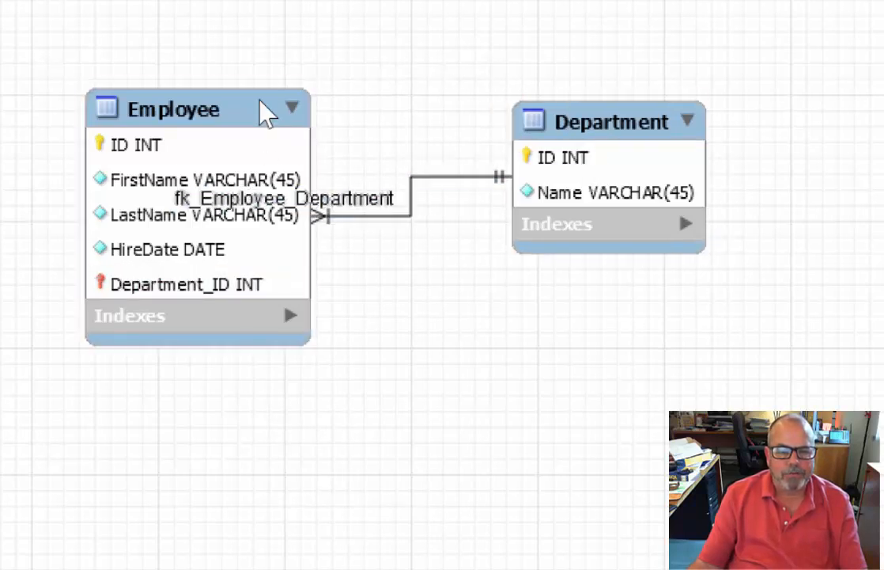
Move the Employee and Department tables farther apart and align them so the relationship line between them runs straight.
{"action": "left_click_drag", "start_coordinate": [216, 120], "coordinate": [102, 101]}
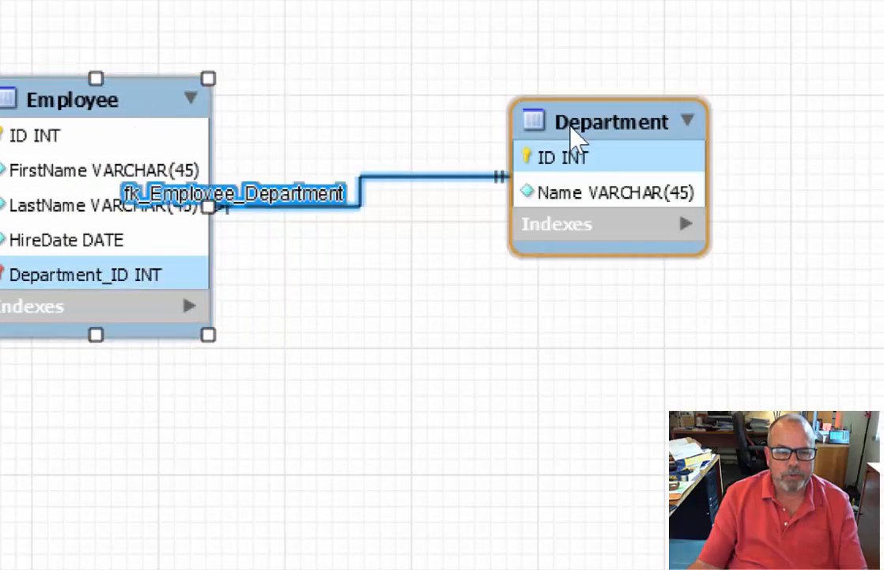
{"action": "left_click_drag", "start_coordinate": [576, 140], "coordinate": [628, 149]}
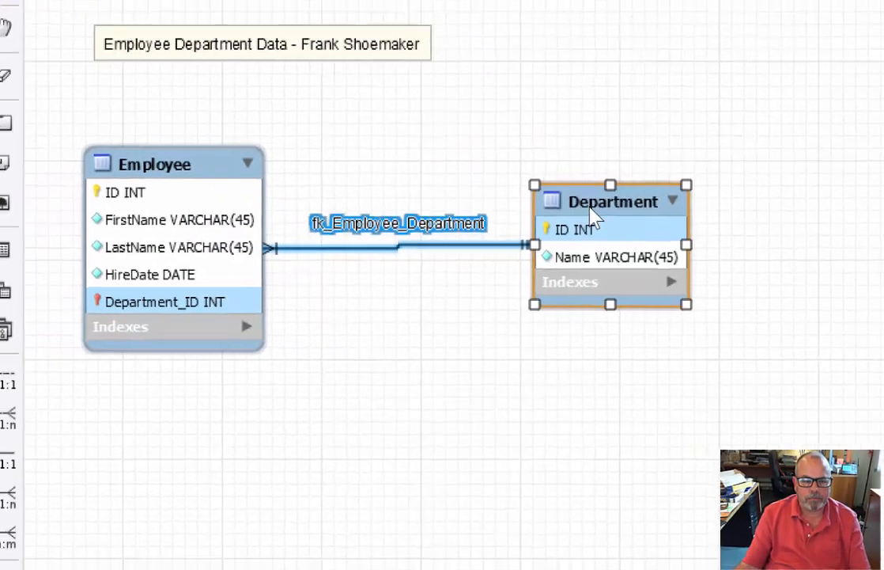
{"action": "left_click", "coordinate": [425, 395]}
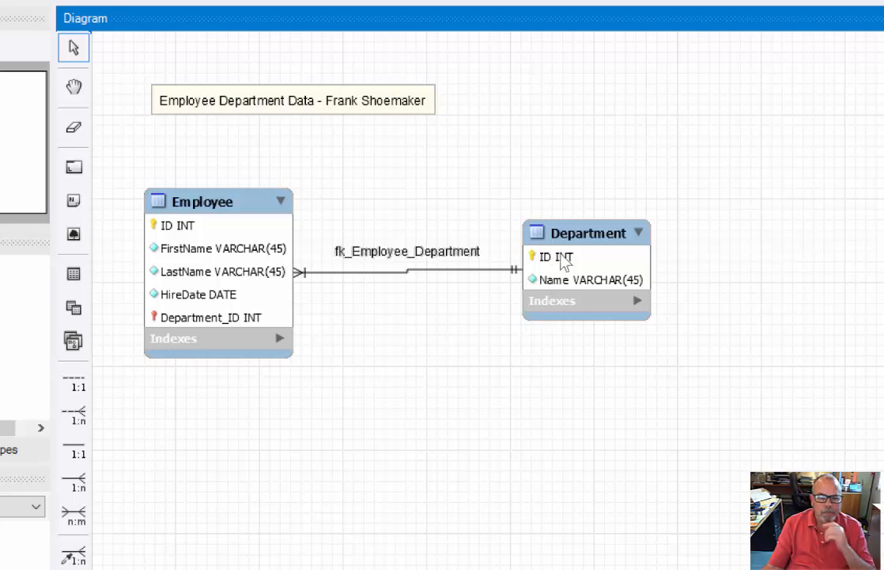
{"action": "left_click_drag", "start_coordinate": [562, 258], "coordinate": [566, 243]}
{"action": "left_click", "coordinate": [209, 325]}
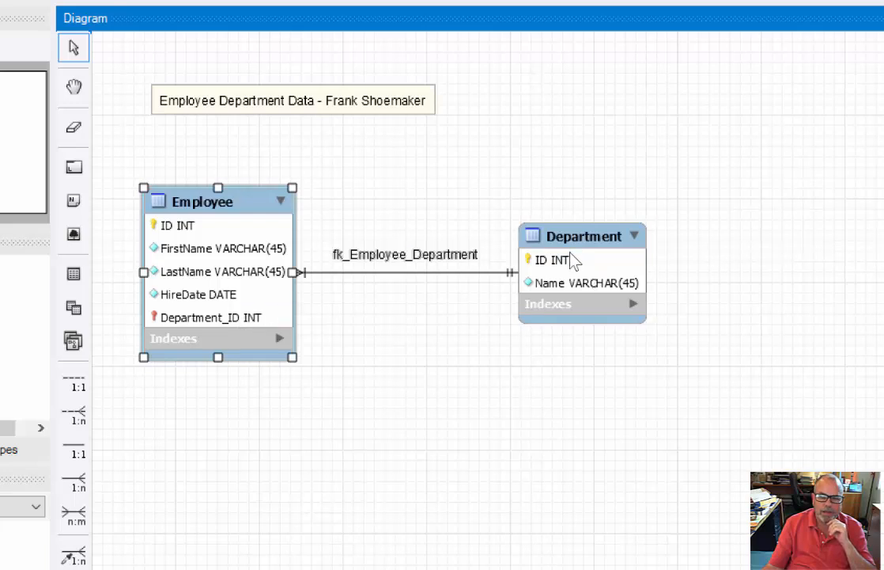
{"action": "left_click", "coordinate": [554, 271]}
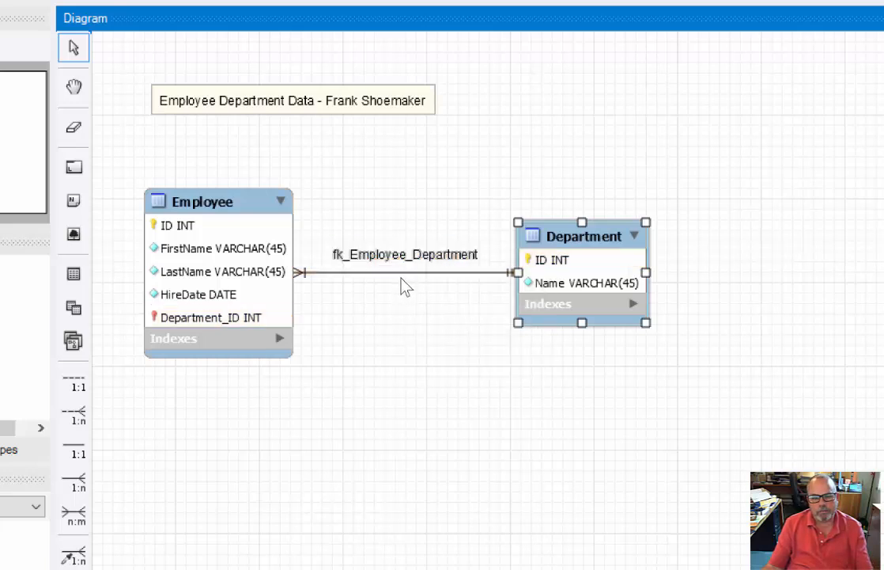
{"action": "mouse_move", "coordinate": [408, 264]}
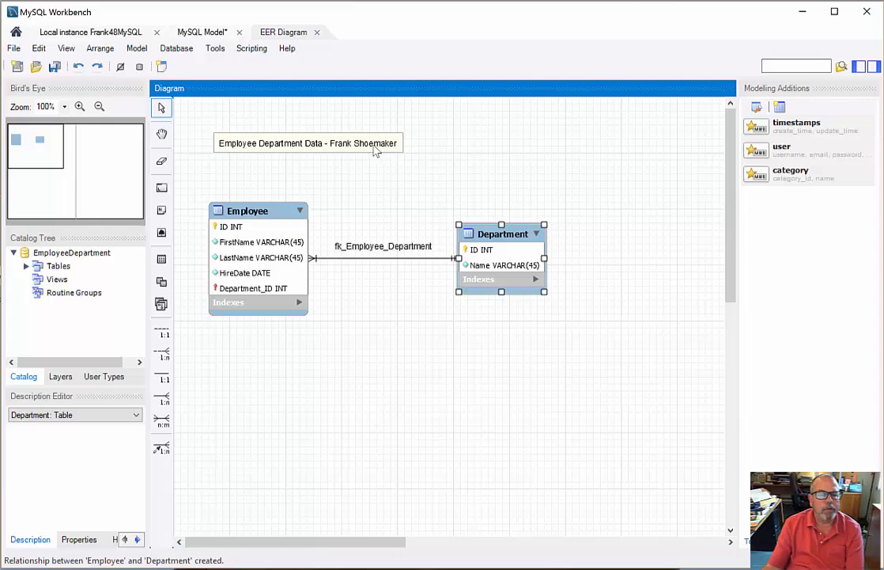
In the model's diagram options, stop using the global default settings and turn off Show Captions for relationships.
{"action": "left_click", "coordinate": [134, 49]}
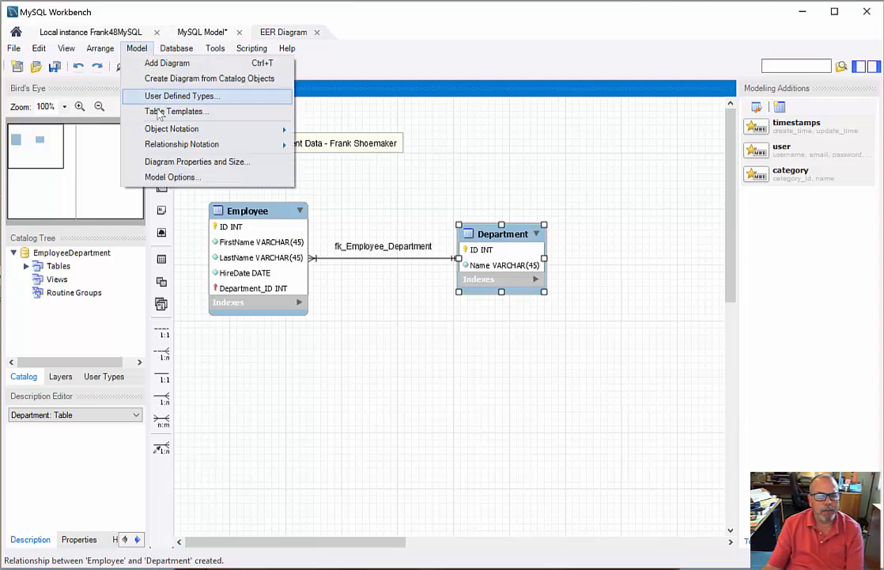
{"action": "left_click", "coordinate": [172, 177]}
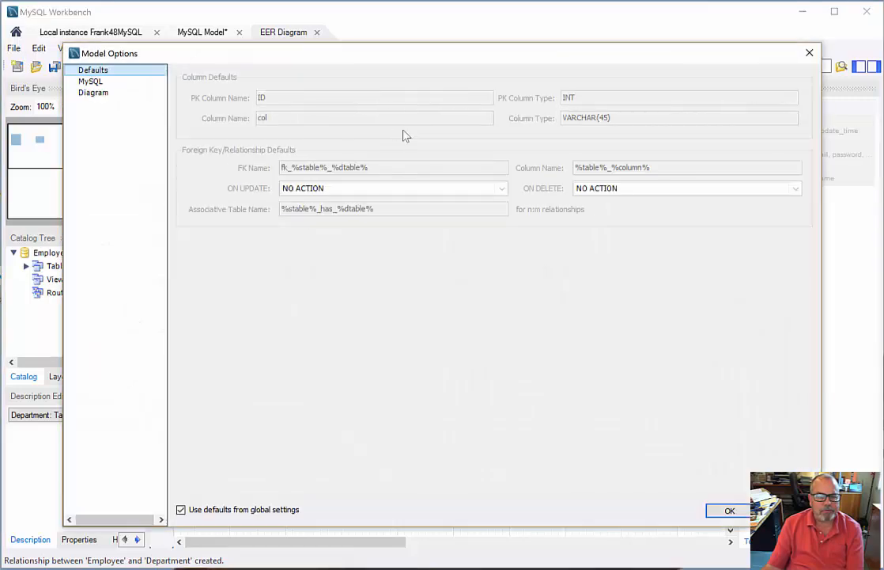
{"action": "left_click", "coordinate": [102, 94]}
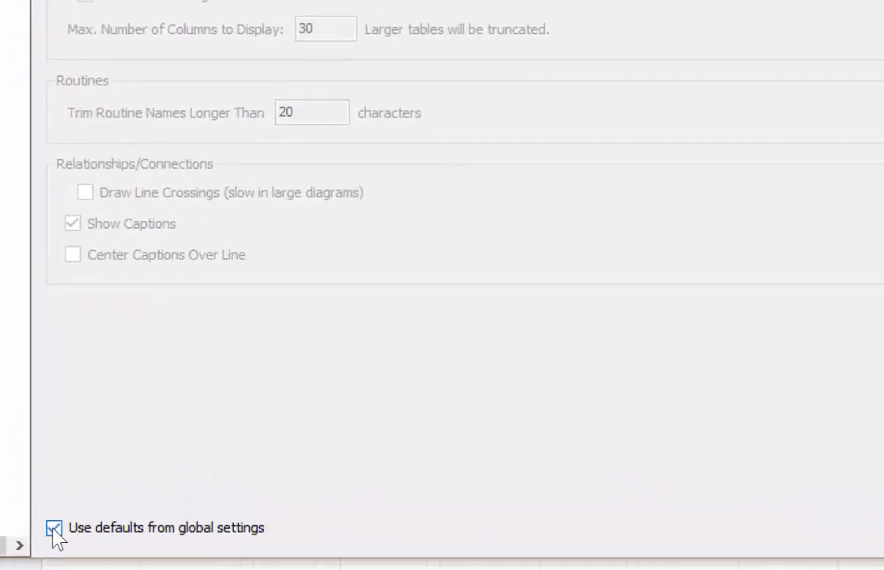
{"action": "left_click", "coordinate": [54, 528]}
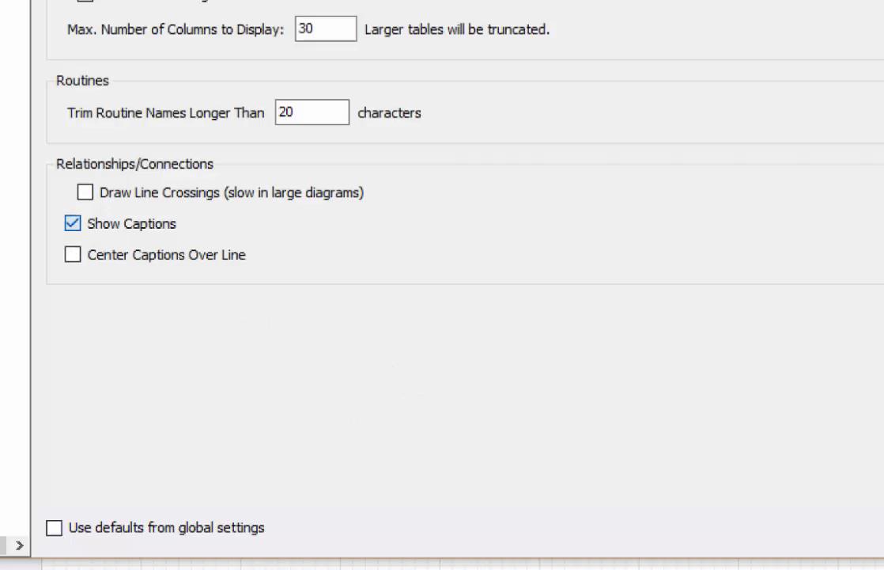
{"action": "left_click", "coordinate": [73, 225]}
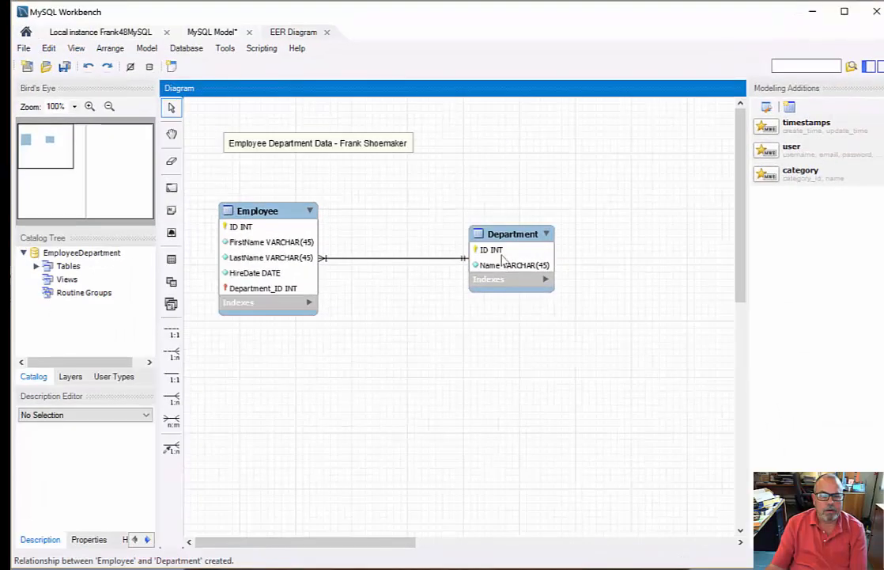
Add a text note reading "Works In" above the relationship line between the Employee and Department tables.
{"action": "mouse_move", "coordinate": [500, 256]}
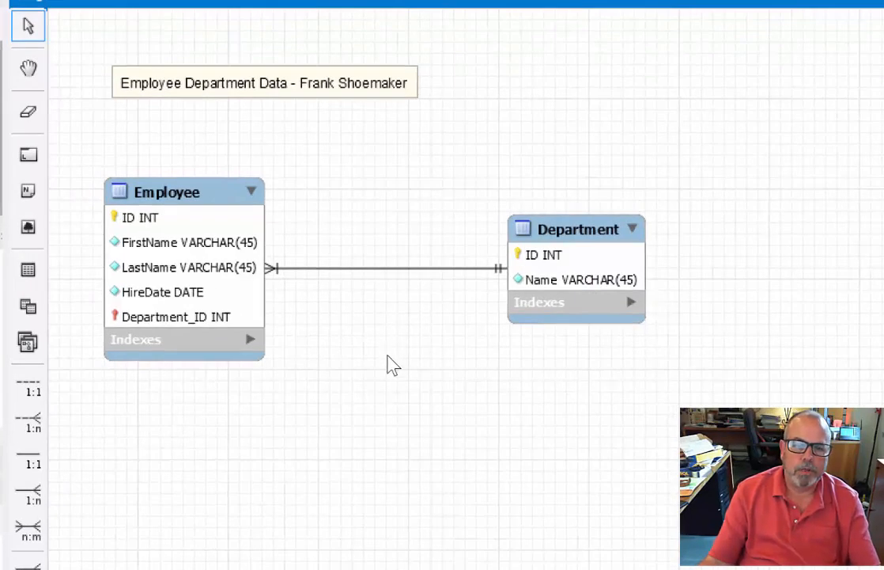
{"action": "left_click", "coordinate": [27, 189]}
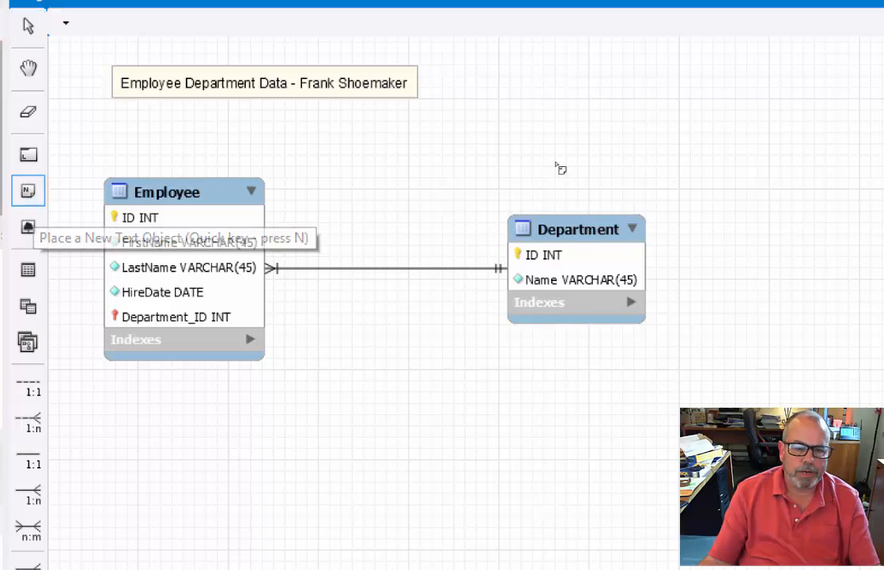
{"action": "left_click", "coordinate": [354, 226]}
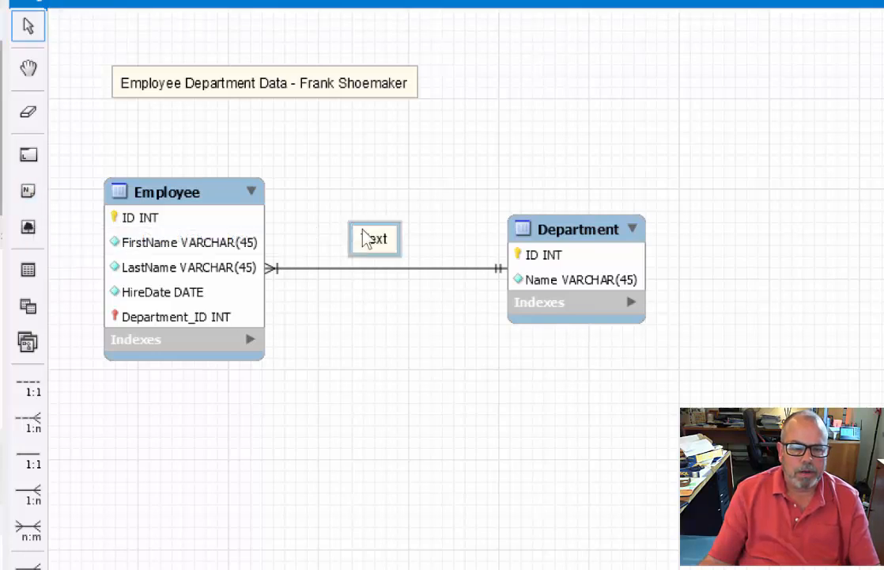
{"action": "double_click", "coordinate": [366, 239]}
{"action": "left_click_drag", "start_coordinate": [208, 479], "coordinate": [98, 481]}
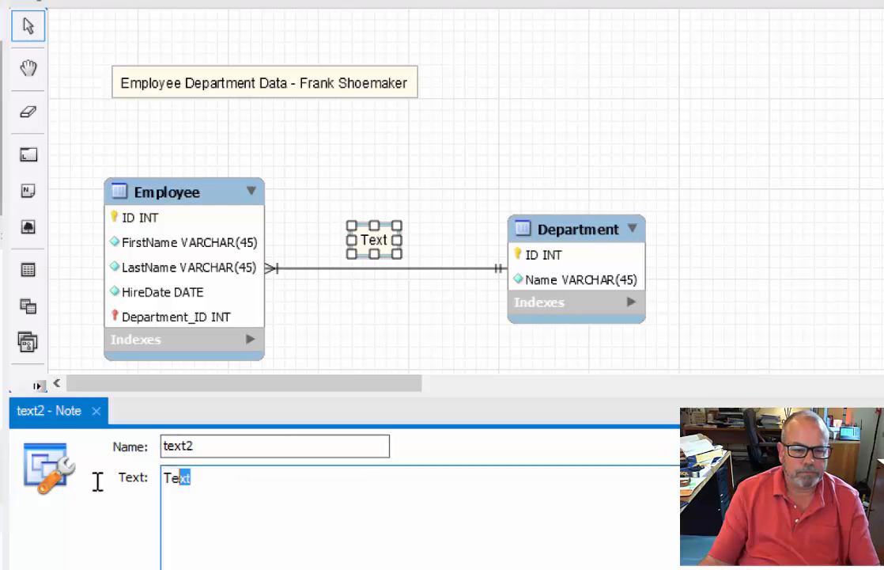
{"action": "type", "text": "Works In"}
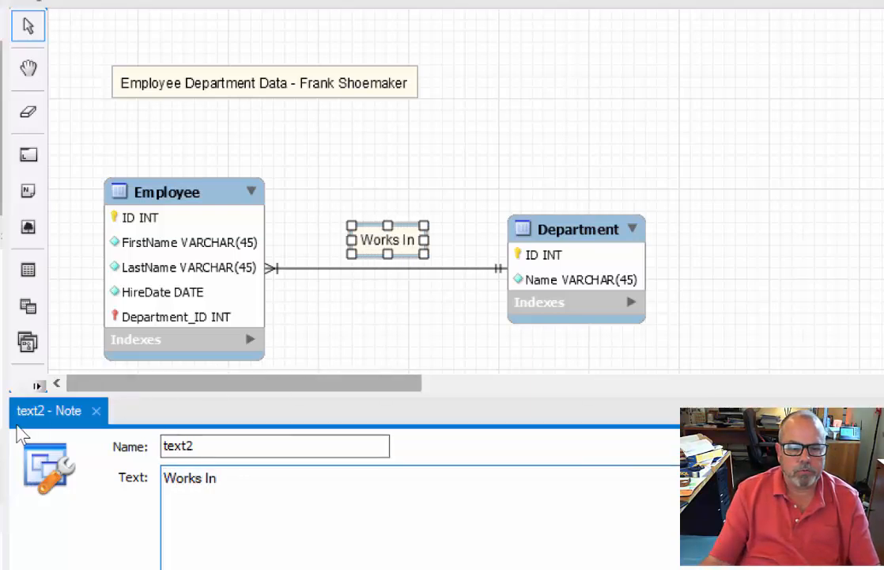
{"action": "left_click", "coordinate": [95, 410]}
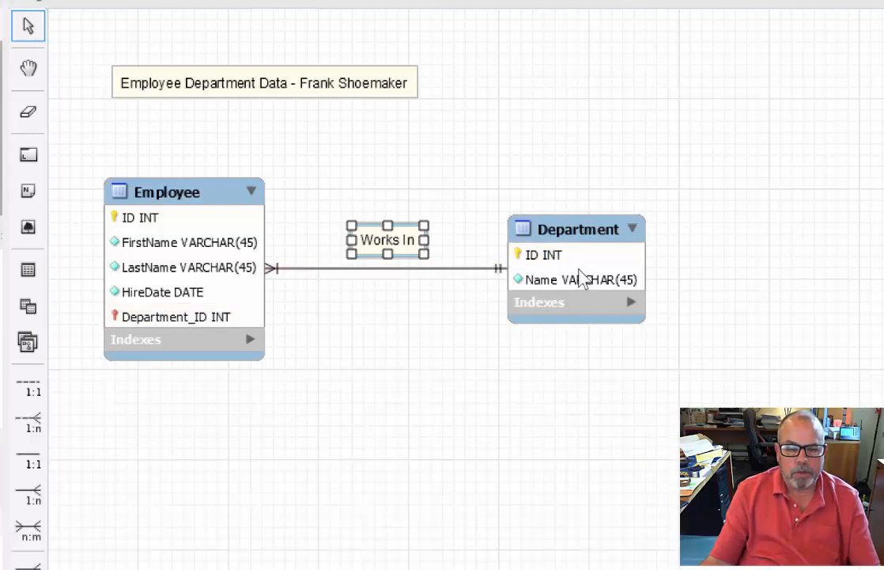
Move the Department table closer to the Employee table and centre the "Works In" note above the relationship line.
{"action": "left_click_drag", "start_coordinate": [583, 261], "coordinate": [557, 262]}
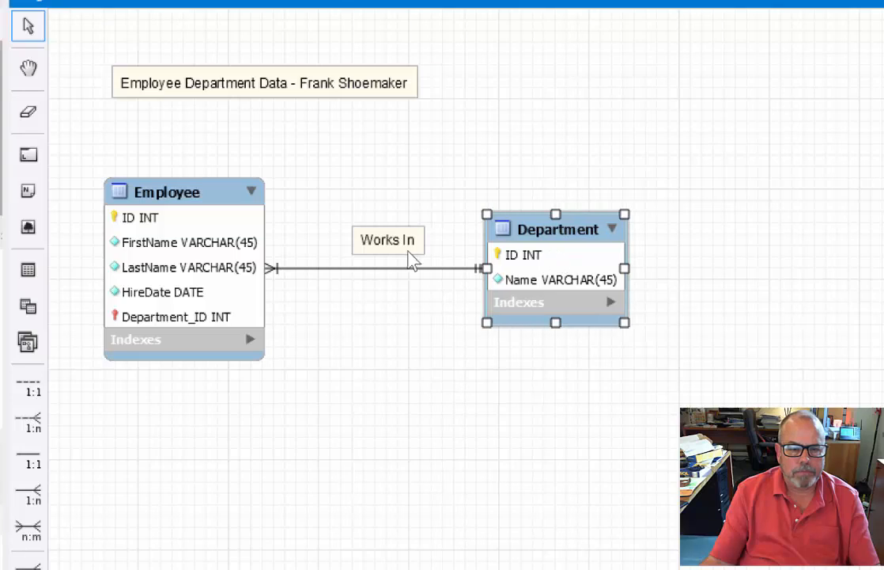
{"action": "left_click", "coordinate": [360, 240]}
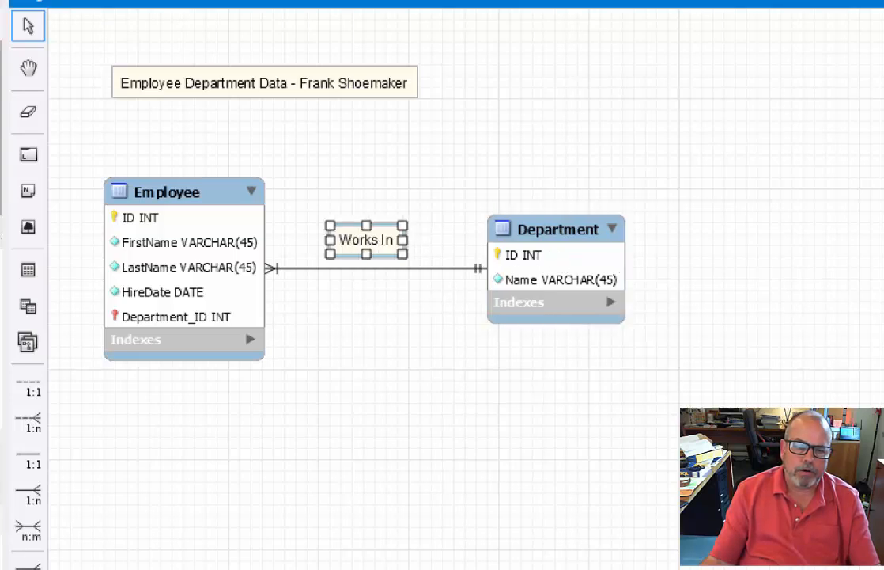
{"action": "left_click_drag", "start_coordinate": [540, 261], "coordinate": [504, 273]}
{"action": "left_click_drag", "start_coordinate": [378, 255], "coordinate": [364, 251]}
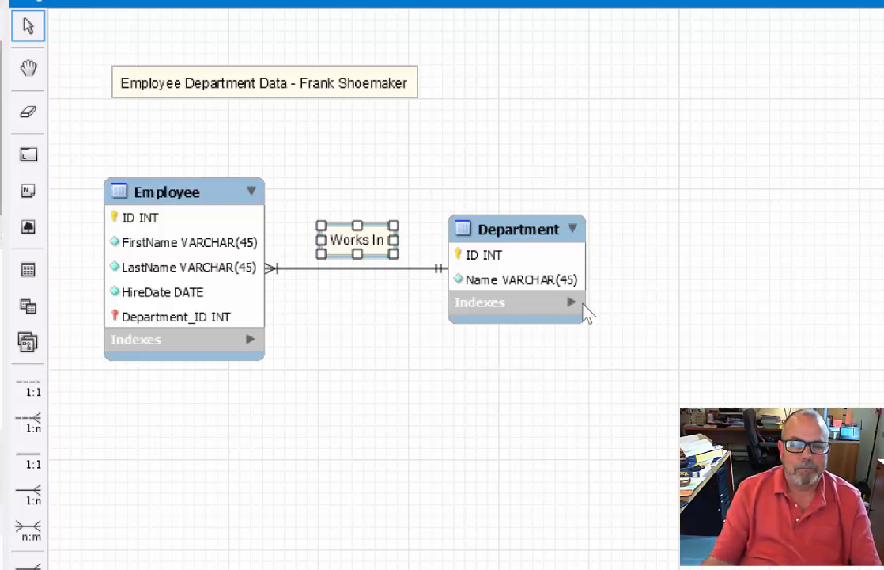
Move the Department table far away from the Employee table and place the title note over the relationship line.
{"action": "left_click_drag", "start_coordinate": [512, 237], "coordinate": [718, 221]}
{"action": "left_click_drag", "start_coordinate": [253, 93], "coordinate": [433, 215]}
{"action": "left_click_drag", "start_coordinate": [665, 240], "coordinate": [700, 237]}
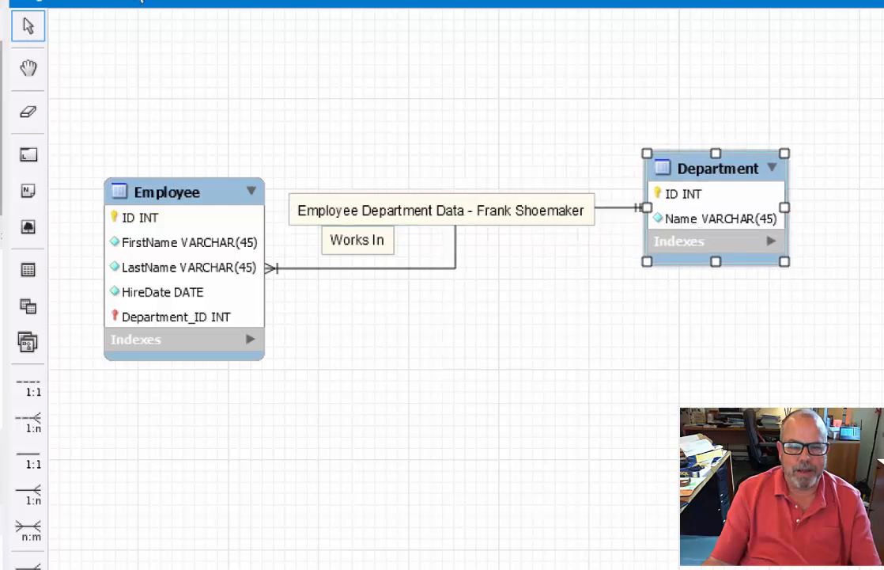
Return the title note above the Employee table, realign the Department table near Employee, and recentre the "Works In" note over the straight line.
{"action": "left_click_drag", "start_coordinate": [468, 215], "coordinate": [271, 88]}
{"action": "left_click_drag", "start_coordinate": [738, 177], "coordinate": [509, 261]}
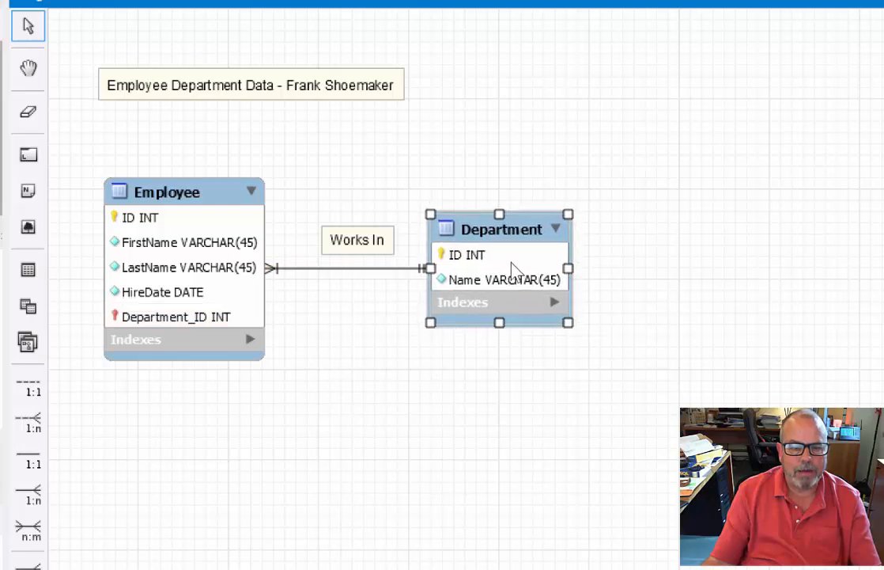
{"action": "left_click", "coordinate": [358, 242]}
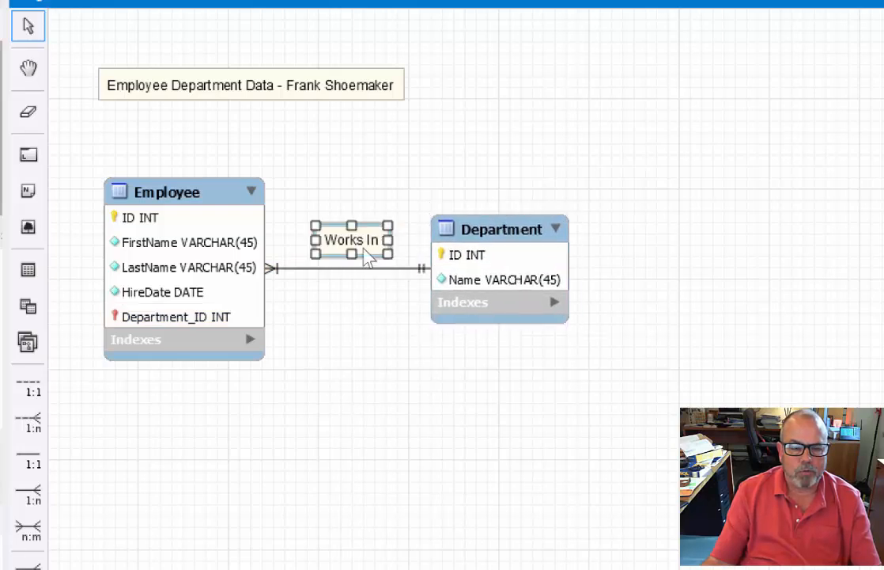
{"action": "left_click", "coordinate": [415, 404]}
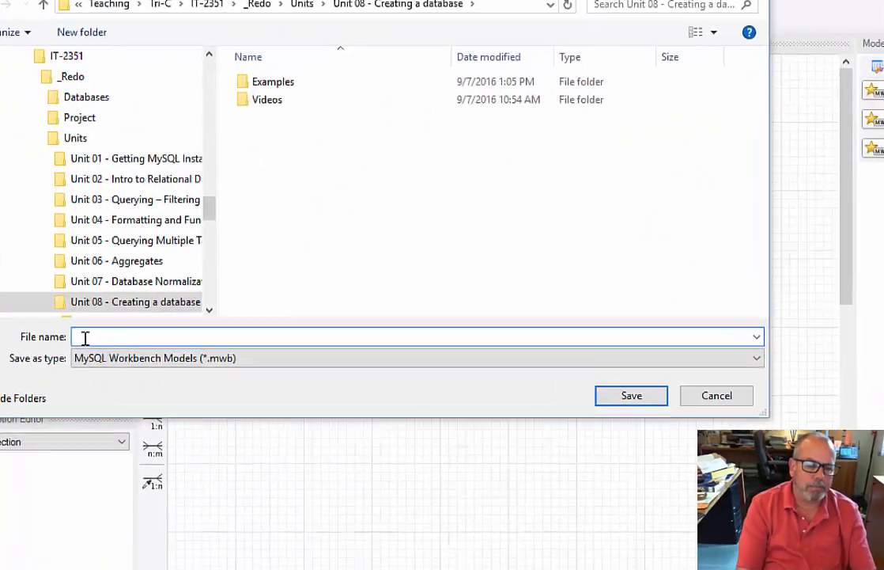
Save the model as EmployeeDepartment in the "Unit 08 - Creating a database" folder as a MySQL Workbench model.
{"action": "type", "text": "EmployeeDepartment"}
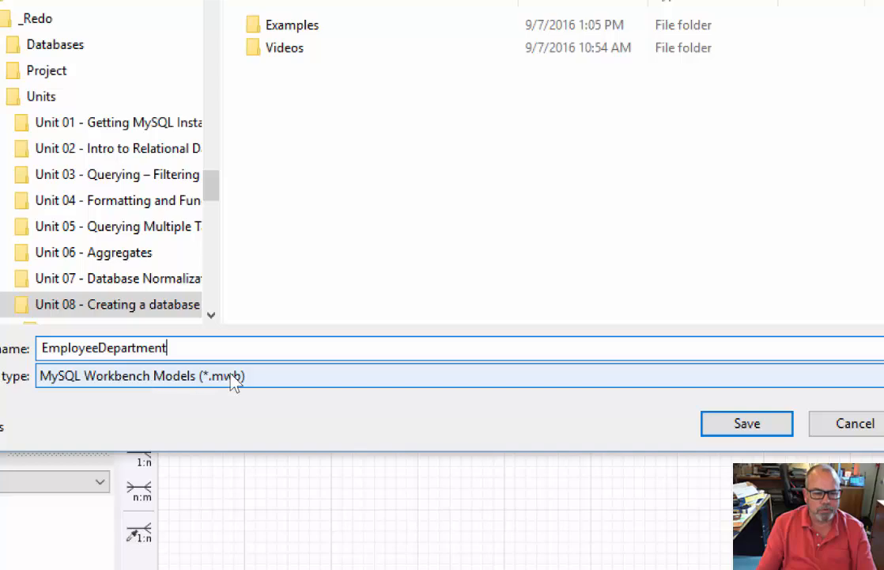
{"action": "left_click", "coordinate": [767, 424]}
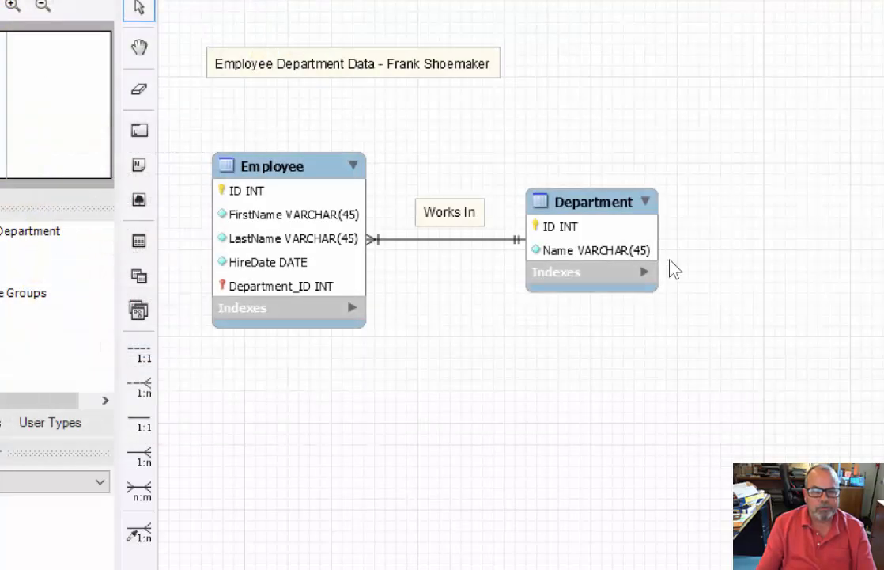